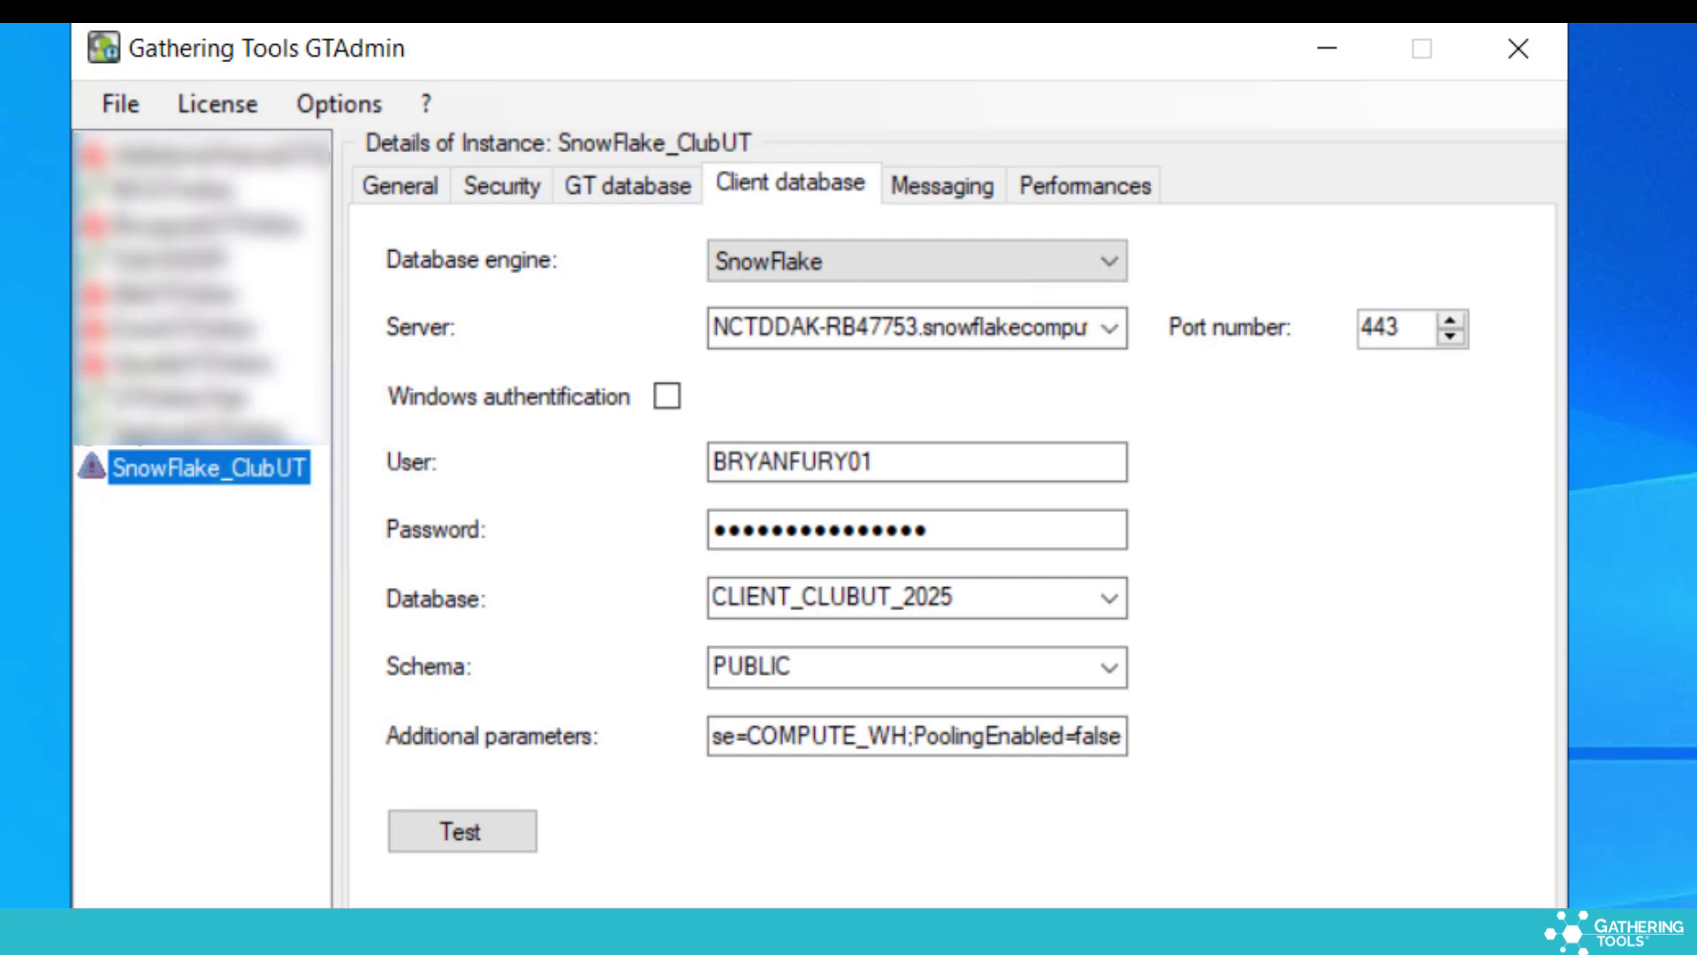
pyautogui.click(919, 275)
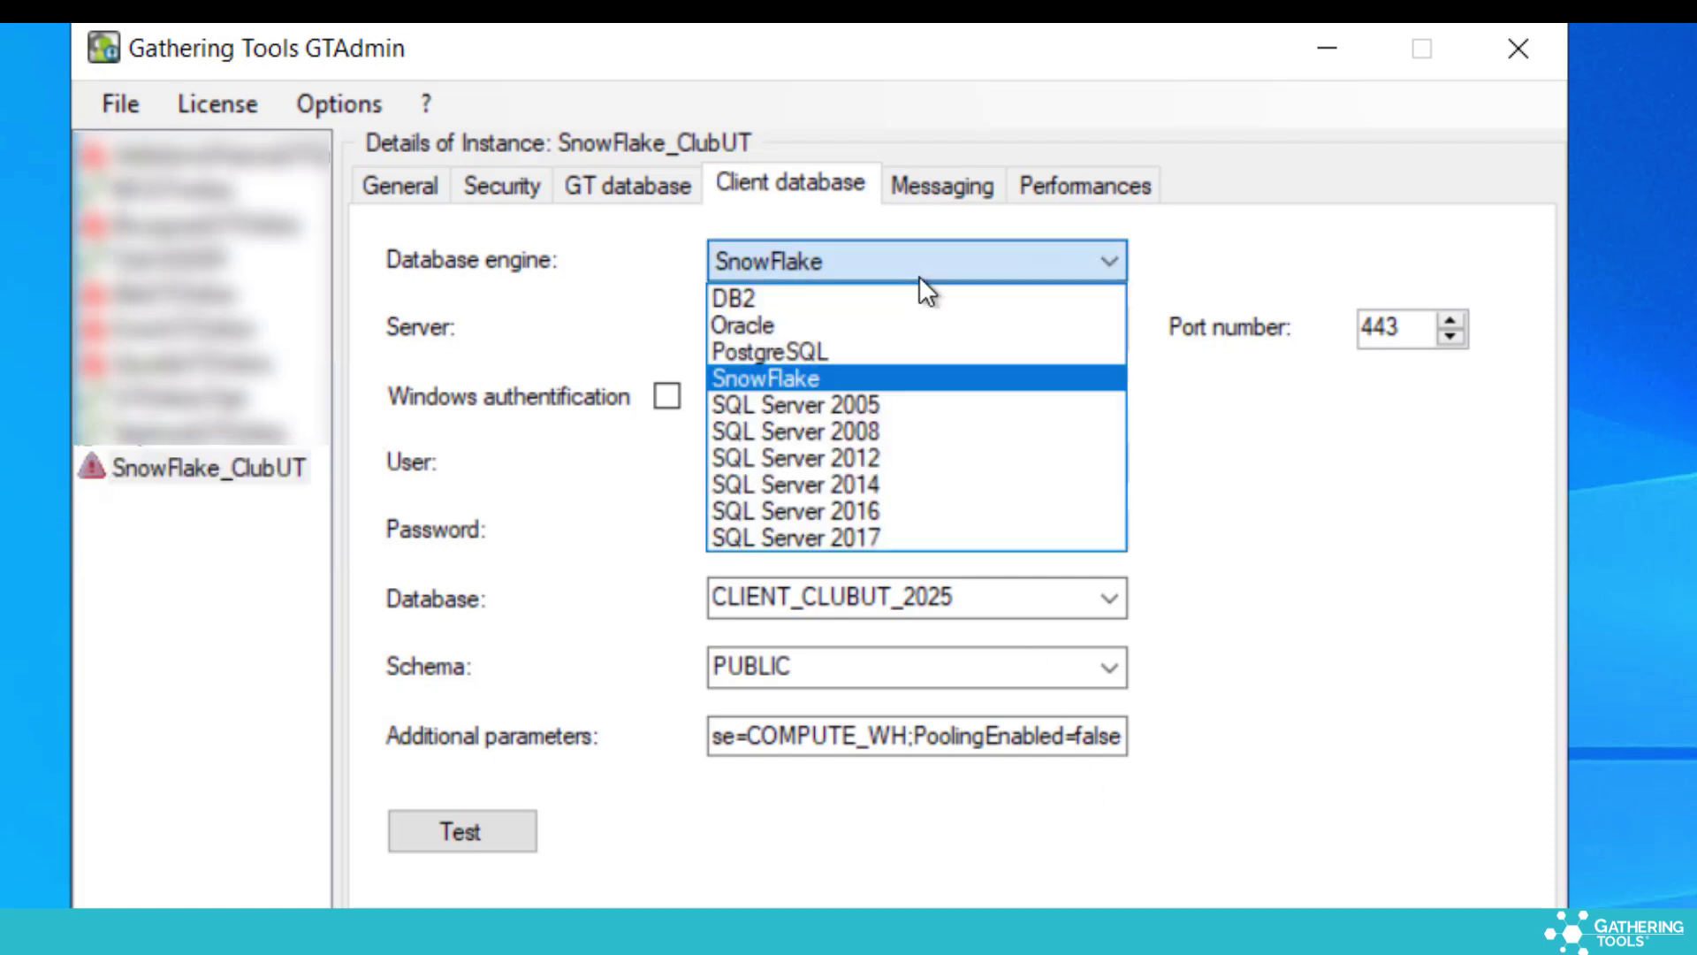
pyautogui.click(919, 274)
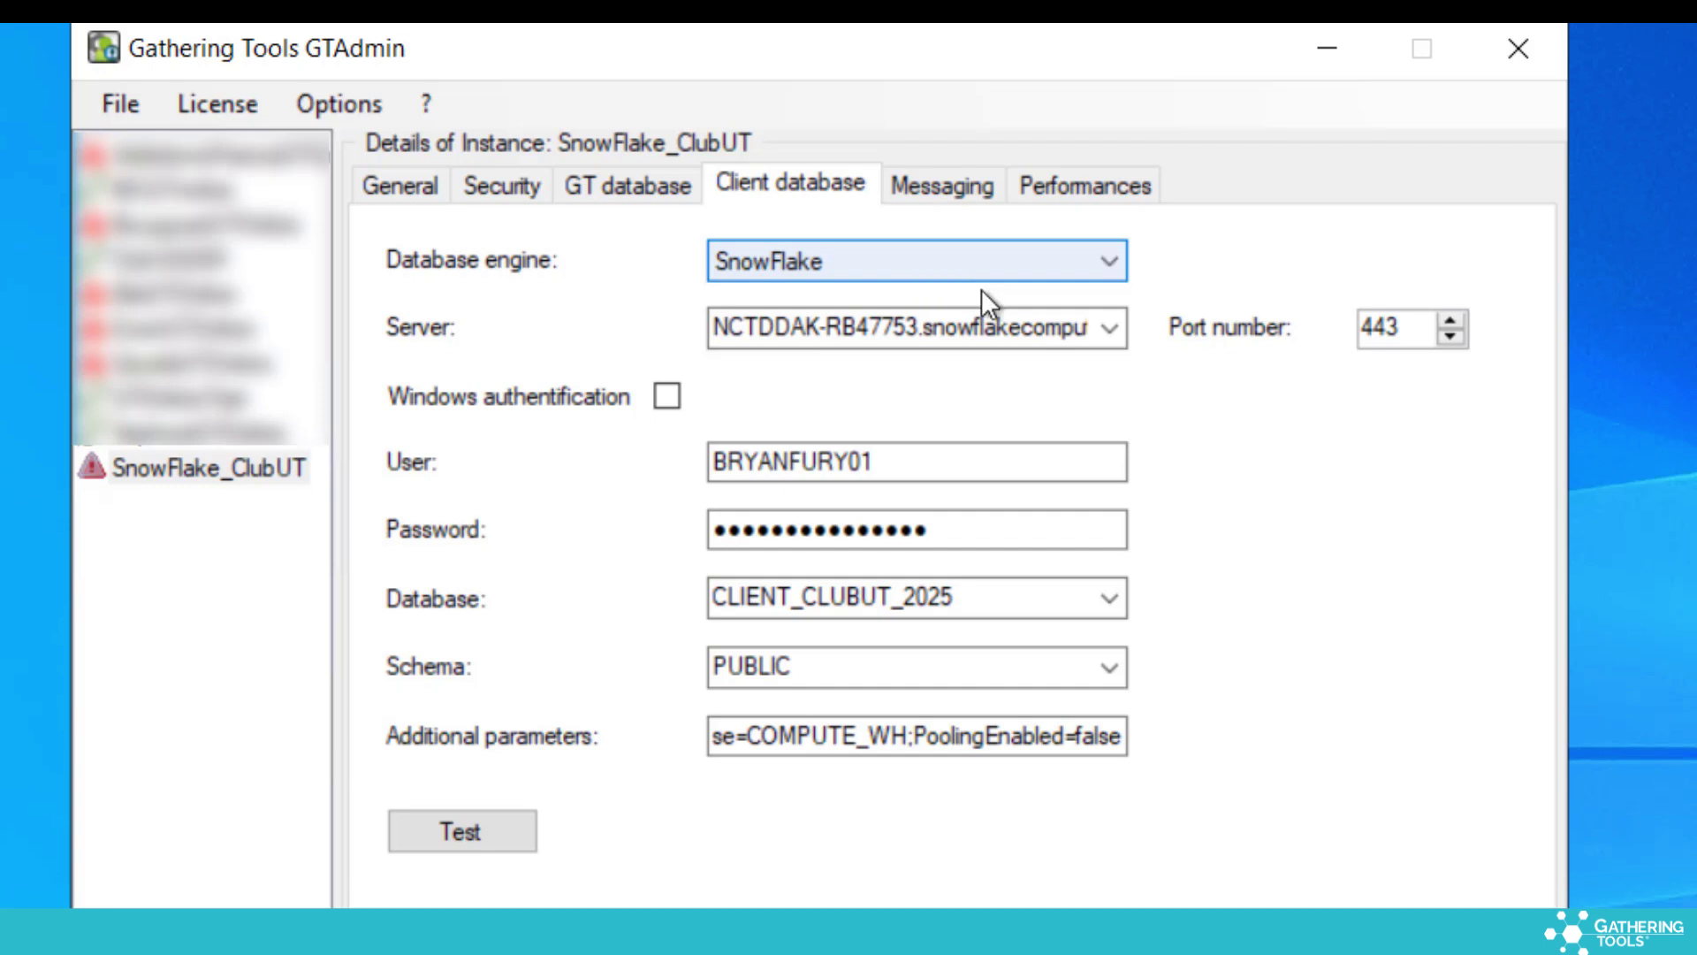
pyautogui.click(958, 324)
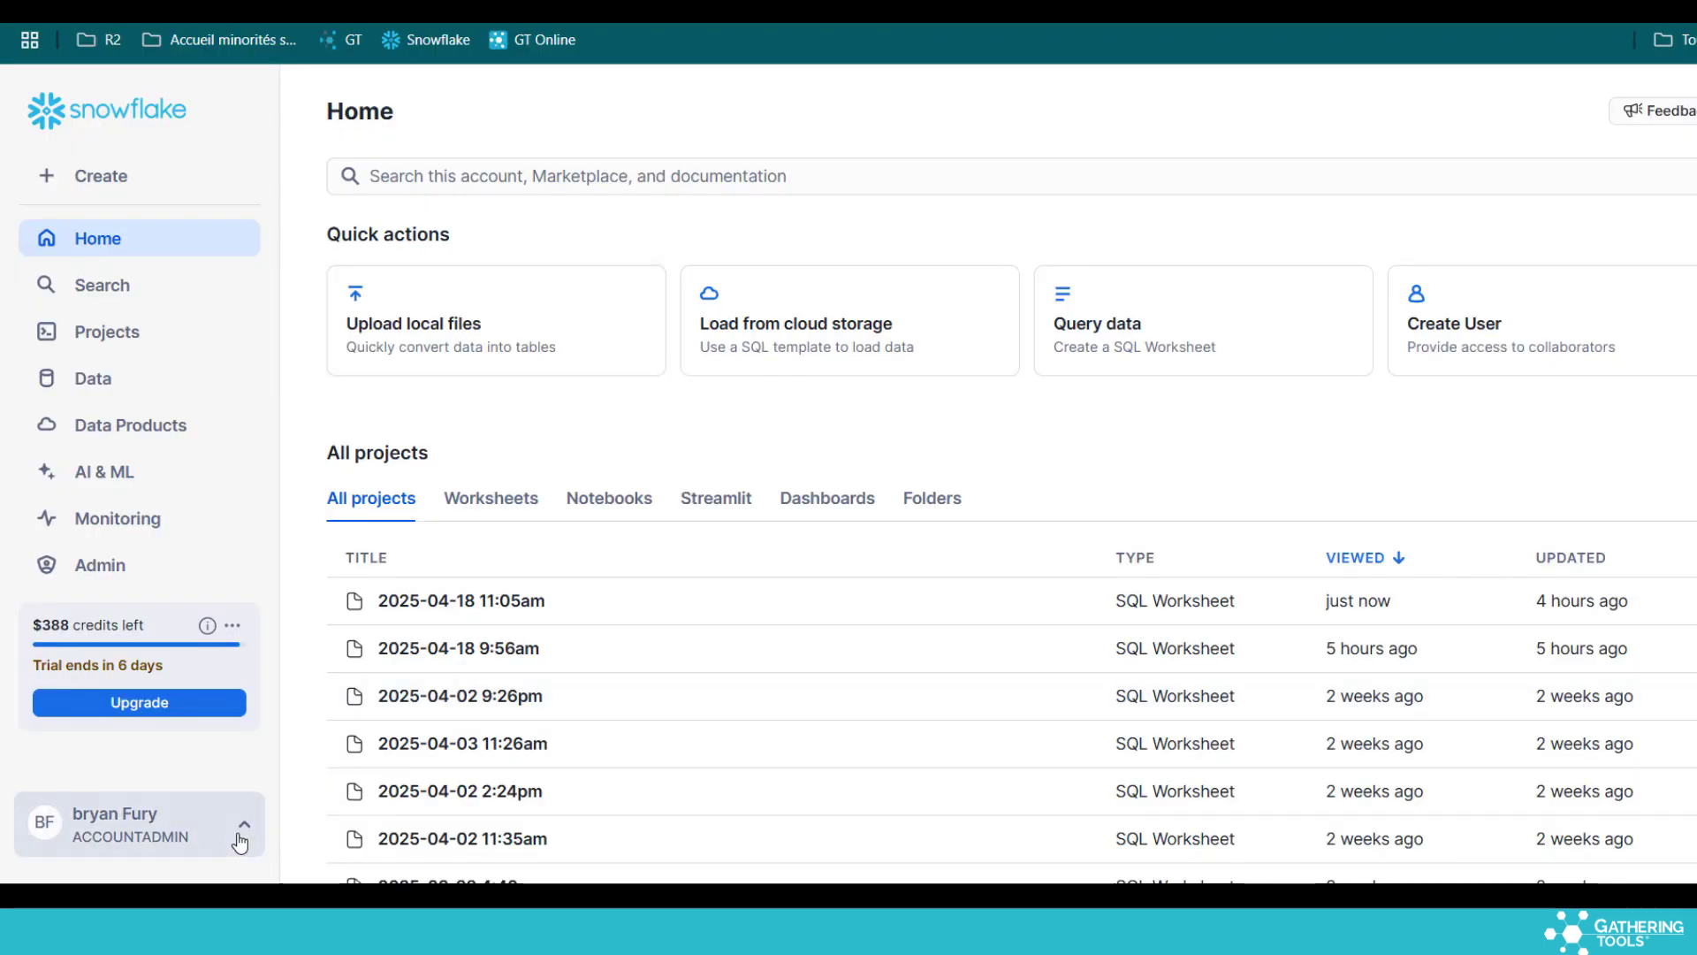
# Show the Snowflake account's 'Connect a tool to Snowflake' details, including the server URL
pyautogui.click(240, 842)
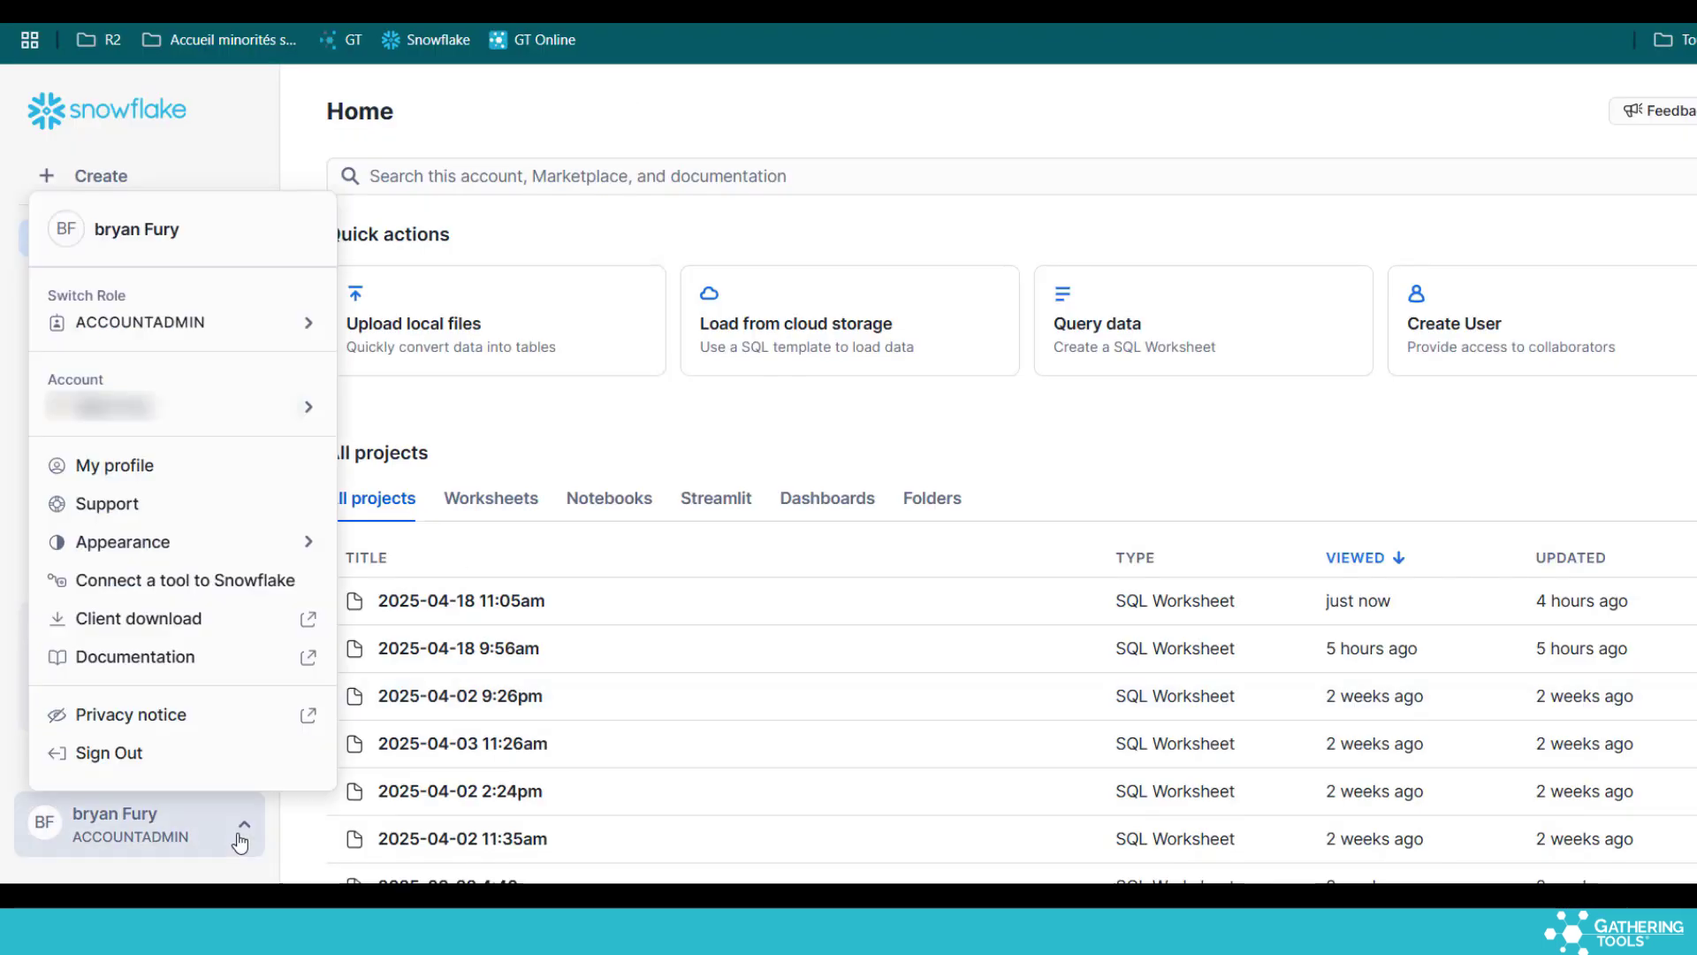
pyautogui.click(183, 586)
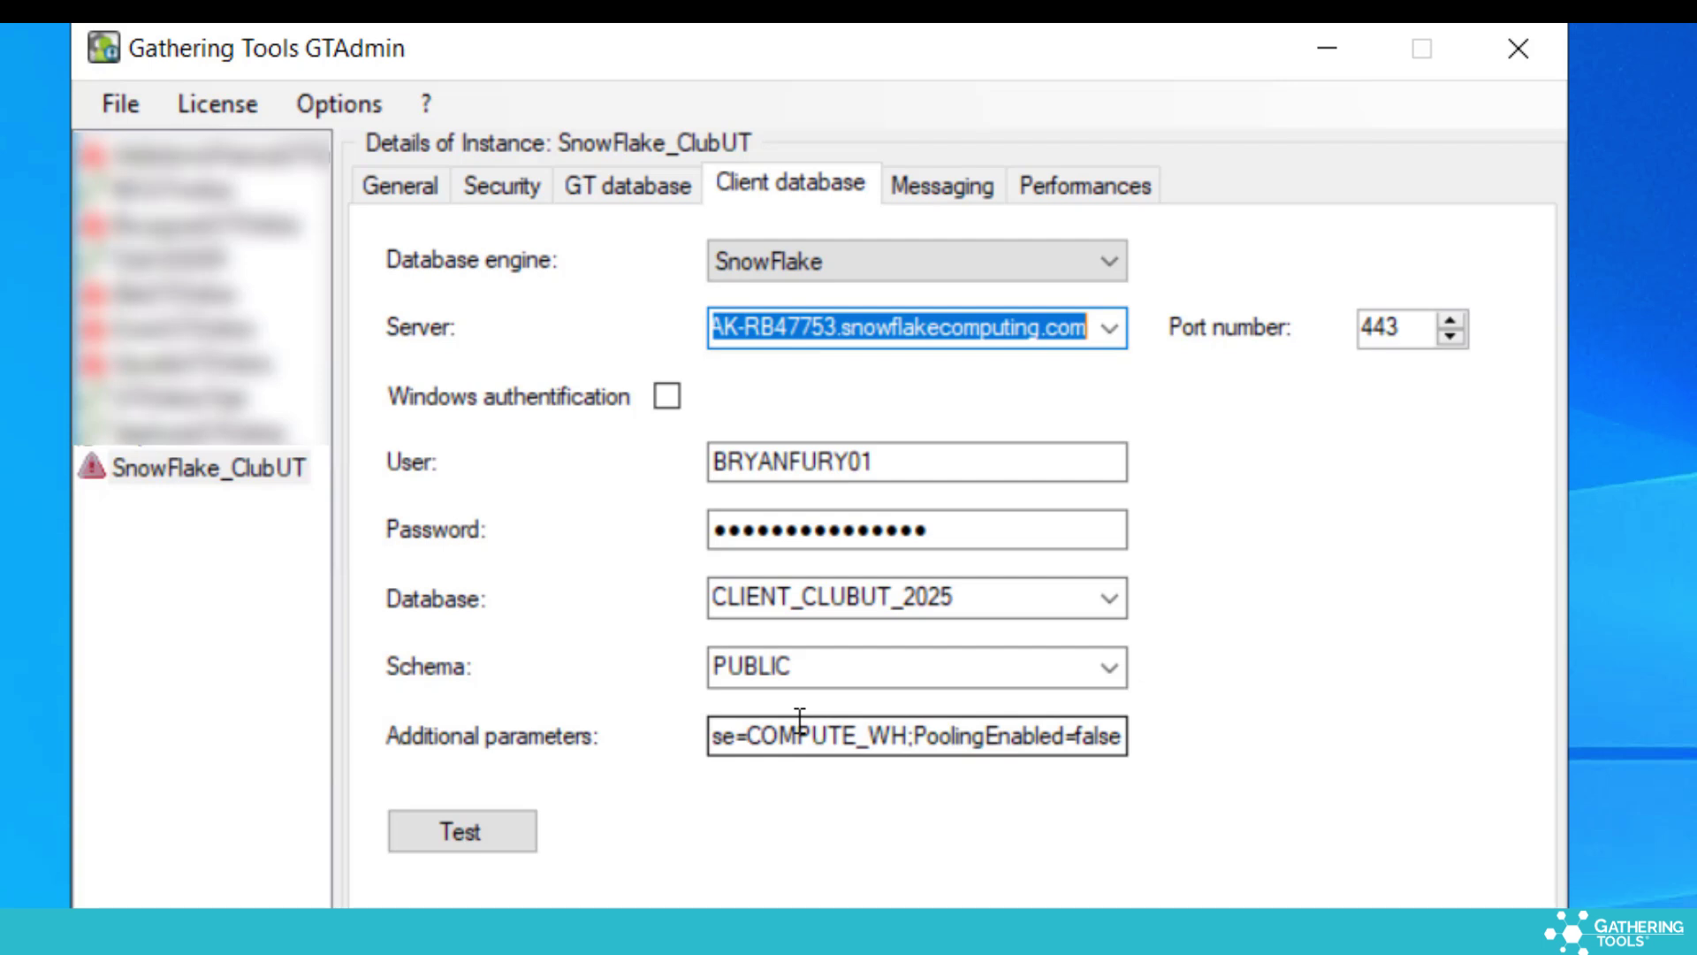
# Review the additional connection parameters, checking the ;PoolingEnabled=false setting
pyautogui.click(919, 734)
pyautogui.press('Home')
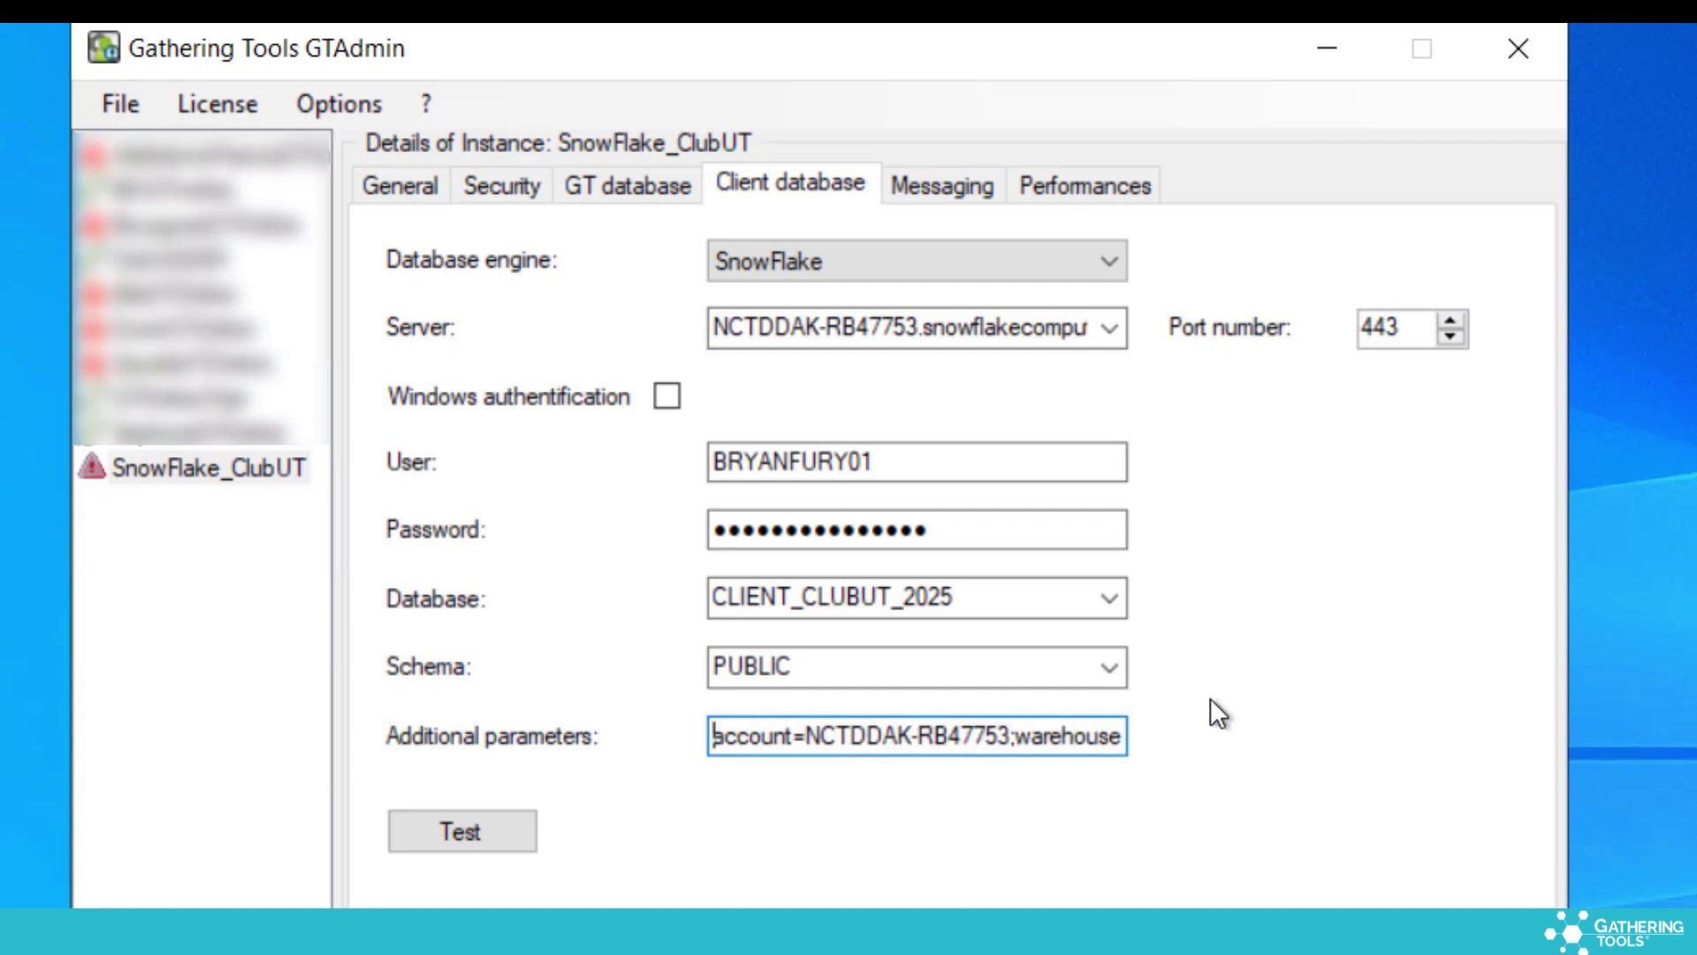
pyautogui.press('Right')
pyautogui.press('Right')
pyautogui.press('Right')
pyautogui.press('Right')
pyautogui.press('Right')
pyautogui.press('Right')
pyautogui.press('Right')
pyautogui.press('Right')
pyautogui.press('Right')
pyautogui.press('Right')
pyautogui.press('Right')
pyautogui.press('Right')
pyautogui.press('Right')
pyautogui.press('Right')
pyautogui.press('Right')
pyautogui.press('Right')
pyautogui.press('Right')
pyautogui.press('Right')
pyautogui.press('Right')
pyautogui.press('Right')
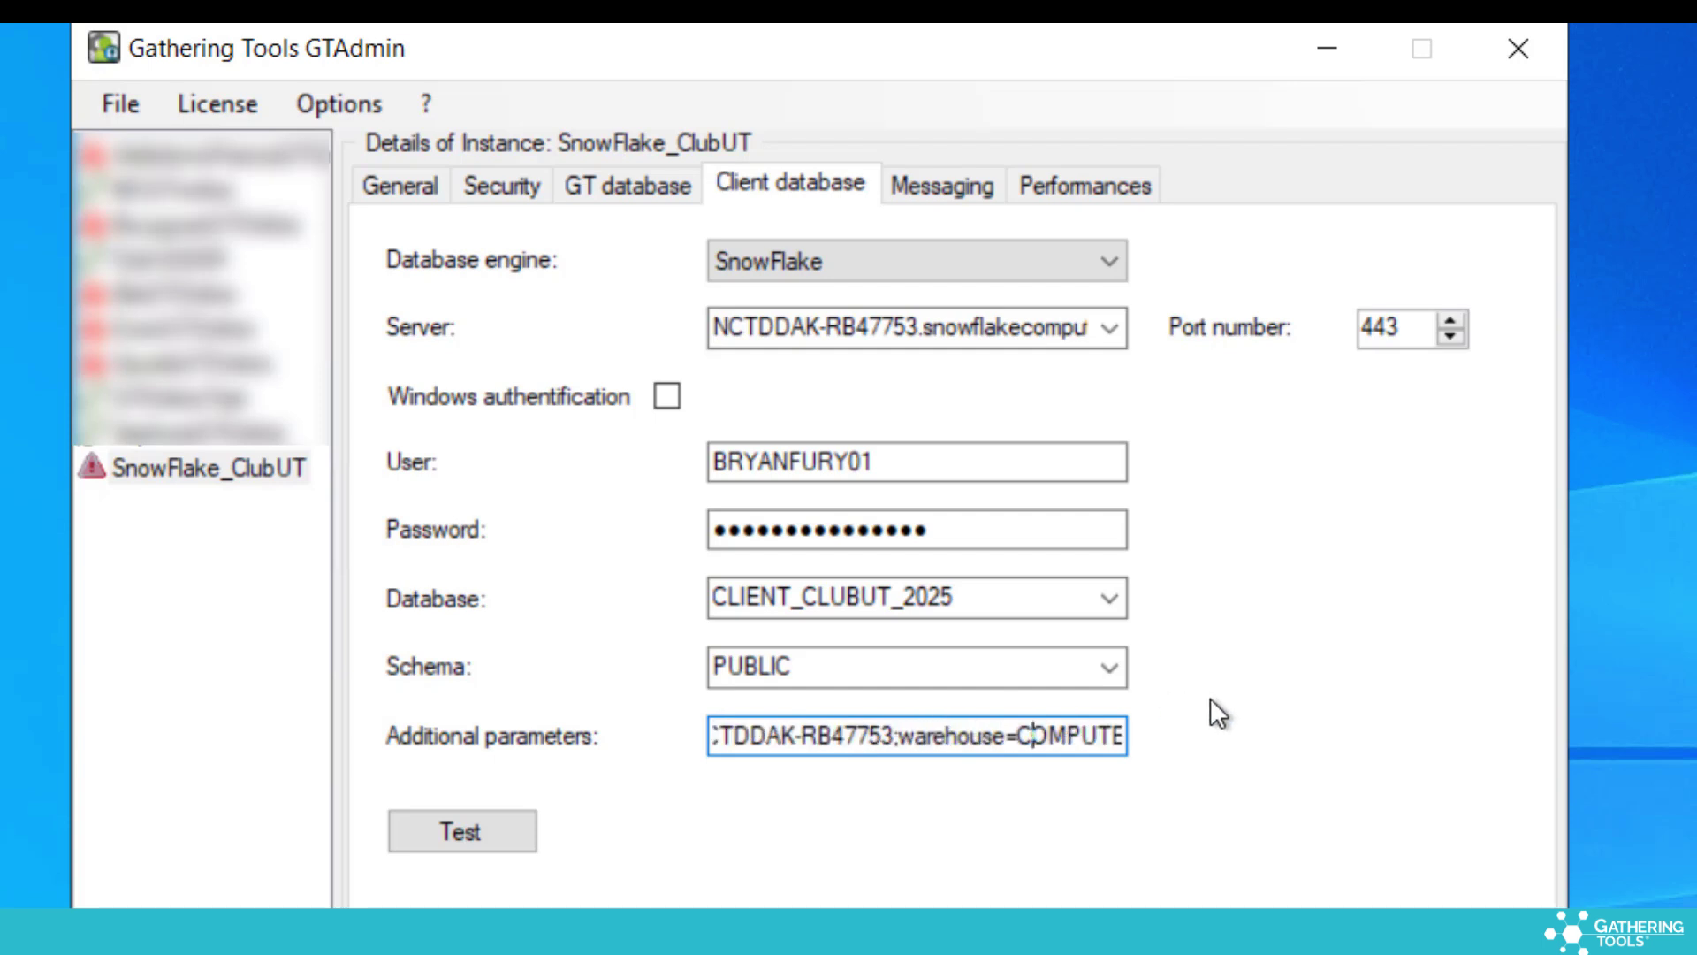
pyautogui.press('Right')
pyautogui.press('Right')
pyautogui.press('Right')
pyautogui.press('Right')
pyautogui.press('Right')
pyautogui.press('Right')
pyautogui.press('Right')
pyautogui.press('Right')
pyautogui.press('Right')
pyautogui.press('Right')
pyautogui.press('Right')
pyautogui.press('Right')
pyautogui.press('Right')
pyautogui.press('Right')
pyautogui.press('Right')
pyautogui.press('Right')
pyautogui.press('Right')
pyautogui.press('Right')
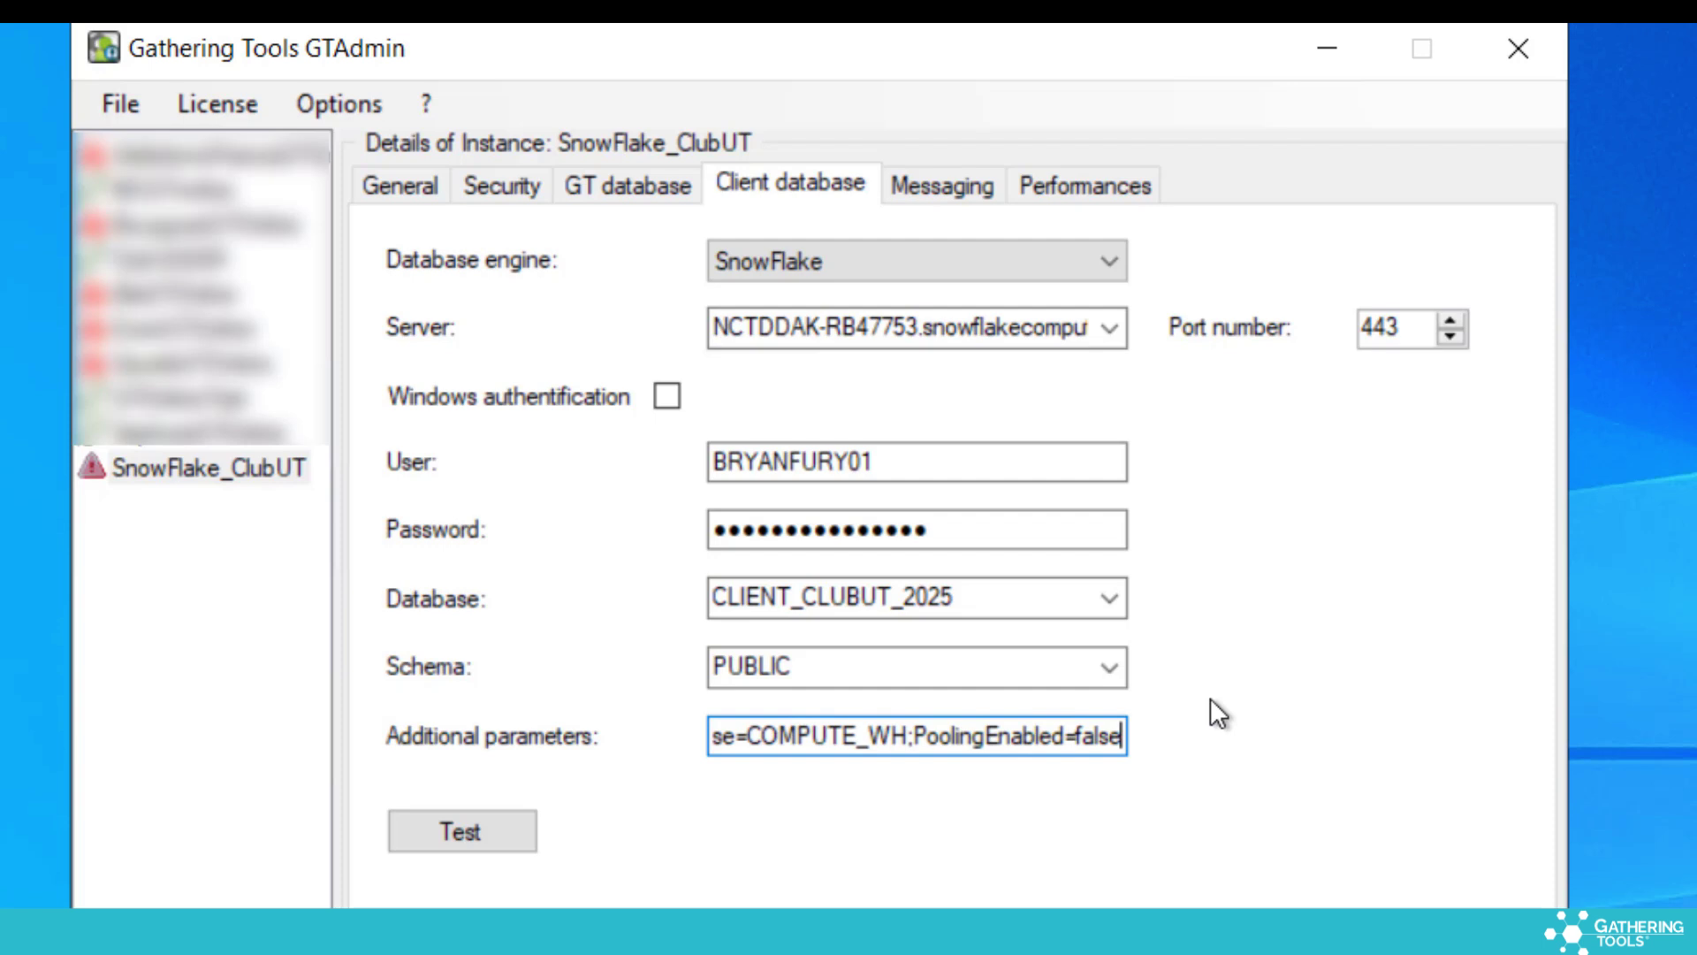
pyautogui.moveTo(911, 740); pyautogui.dragTo(1315, 728)
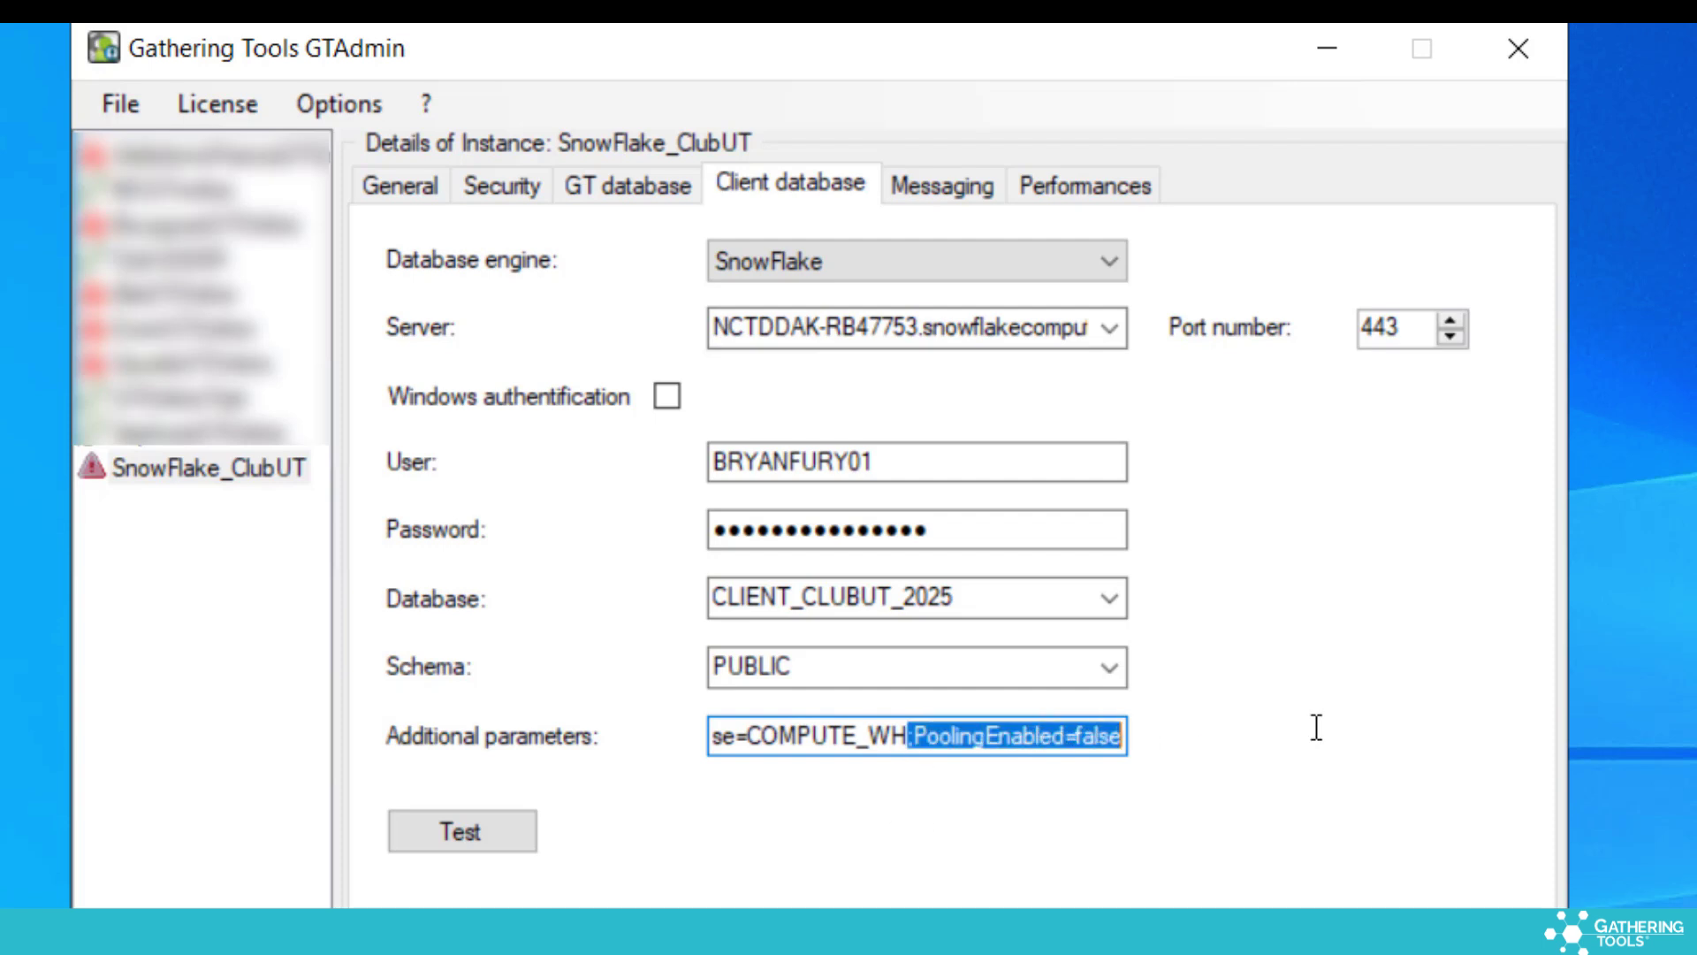
# Test the Snowflake connection successfully and start the SnowFlake_ClubUT service
pyautogui.click(491, 836)
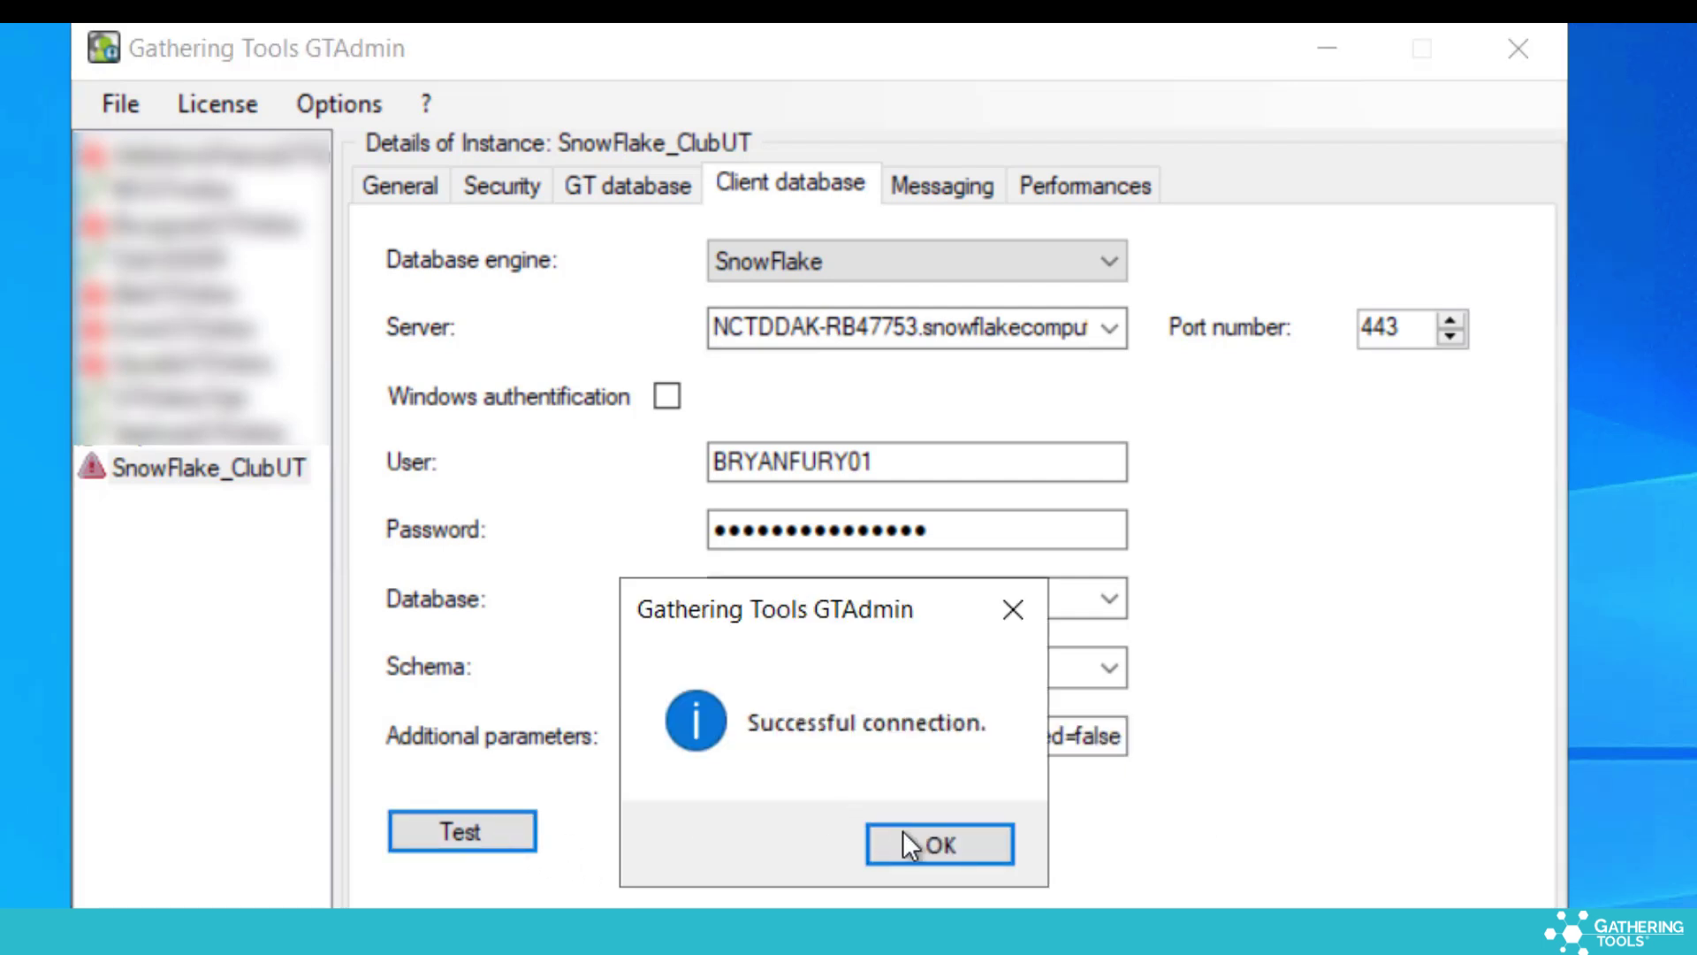
pyautogui.click(911, 845)
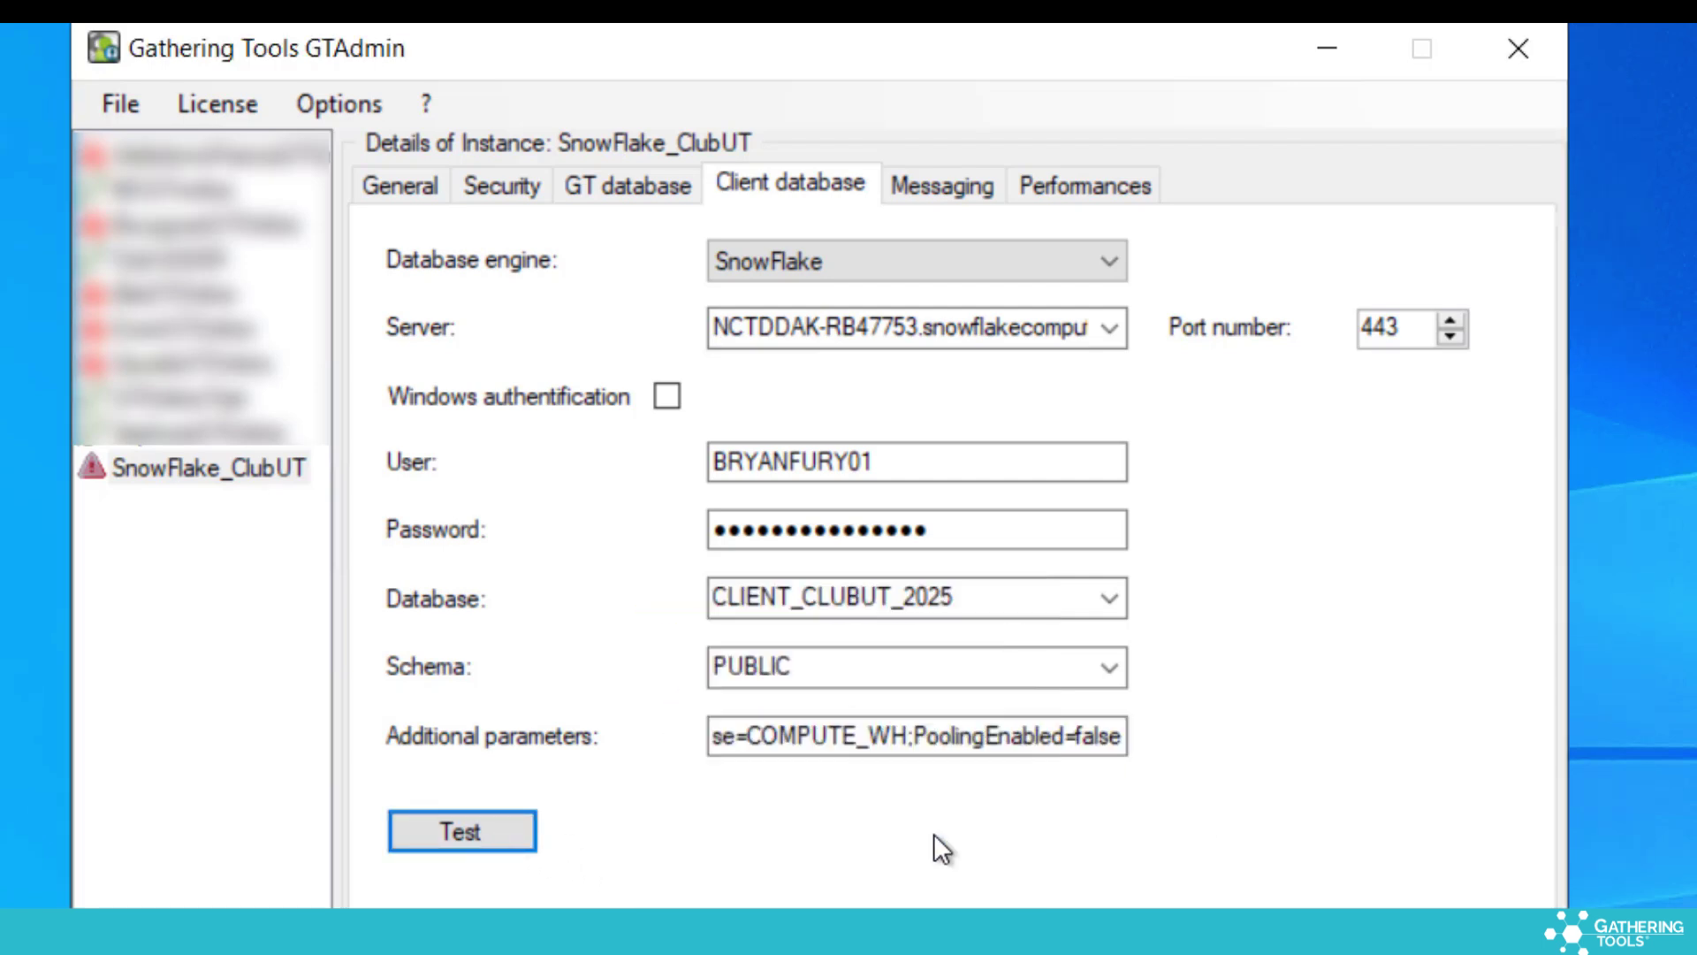
pyautogui.rightClick(269, 463)
pyautogui.click(316, 483)
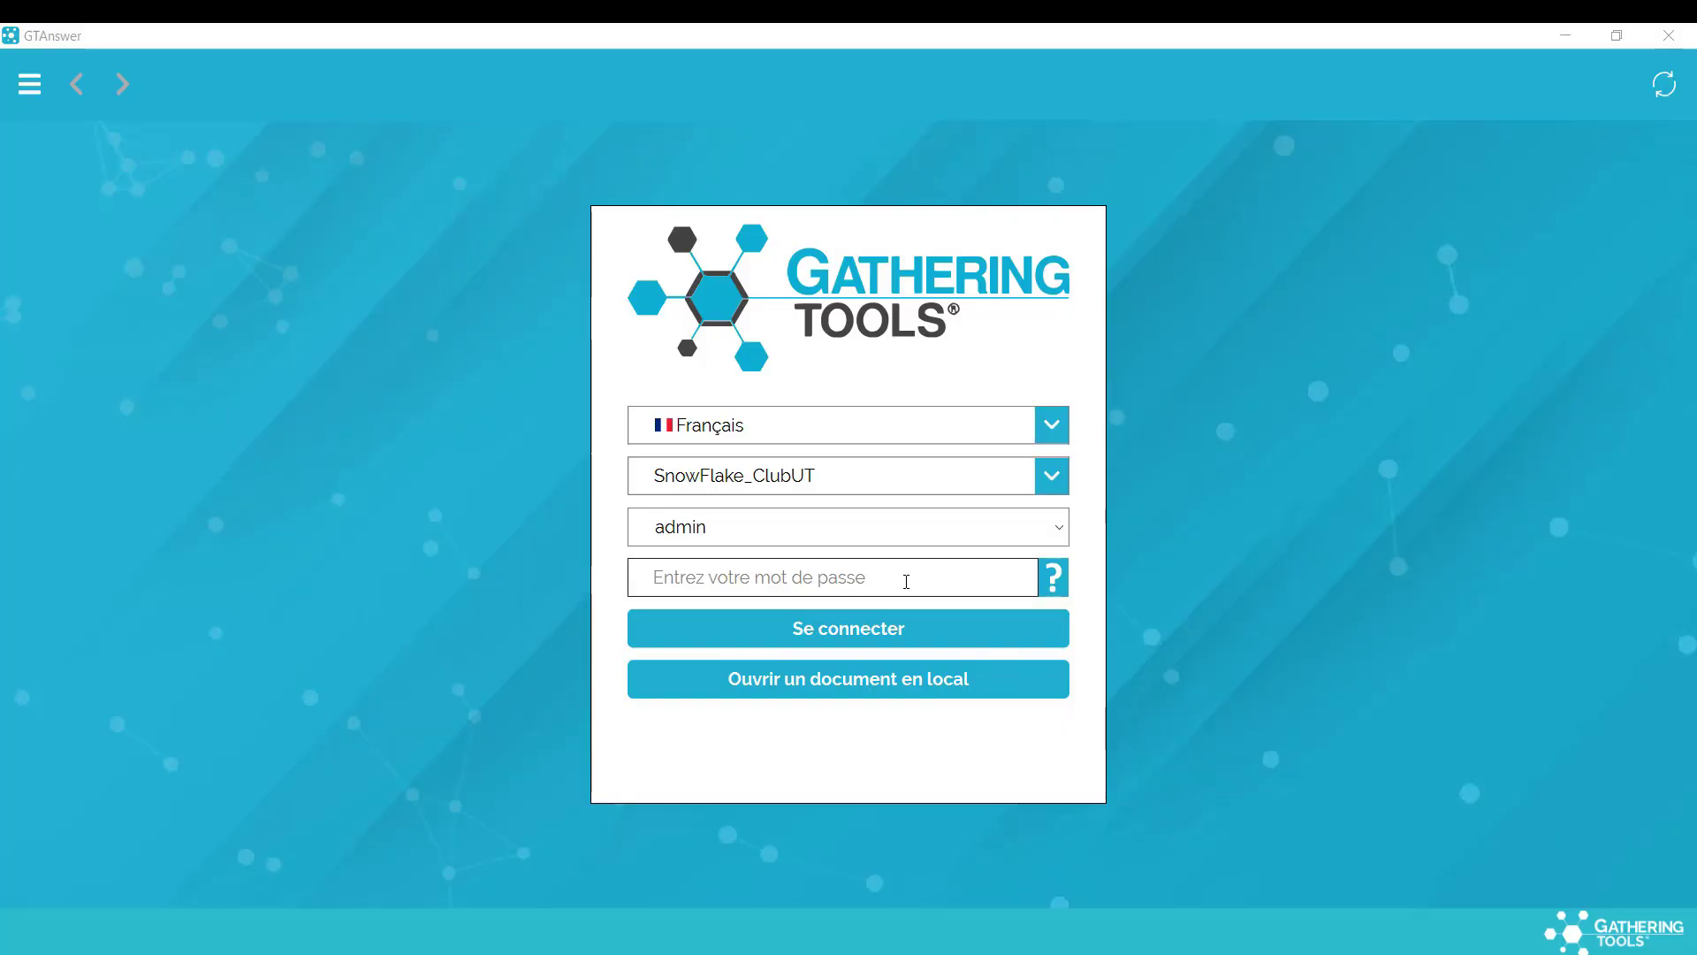
# Sign in to SnowFlake_ClubUT with the account password and open the Monthly Collection action's settings
pyautogui.write('admin')
pyautogui.press('Return')
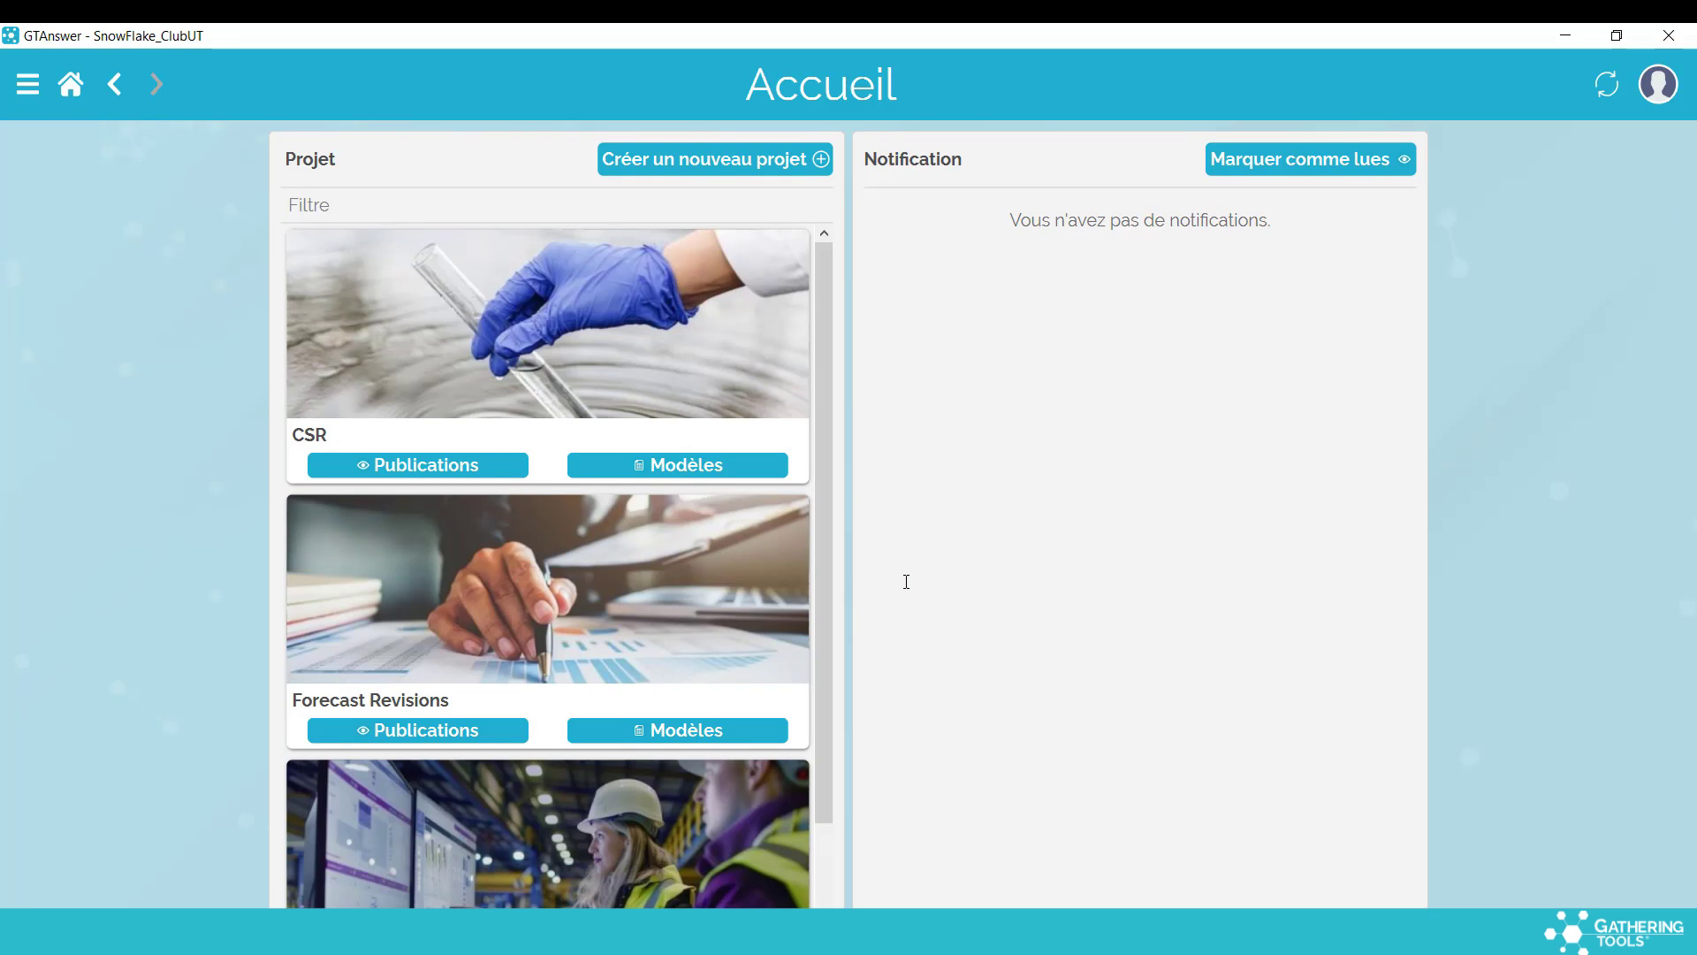
pyautogui.click(671, 730)
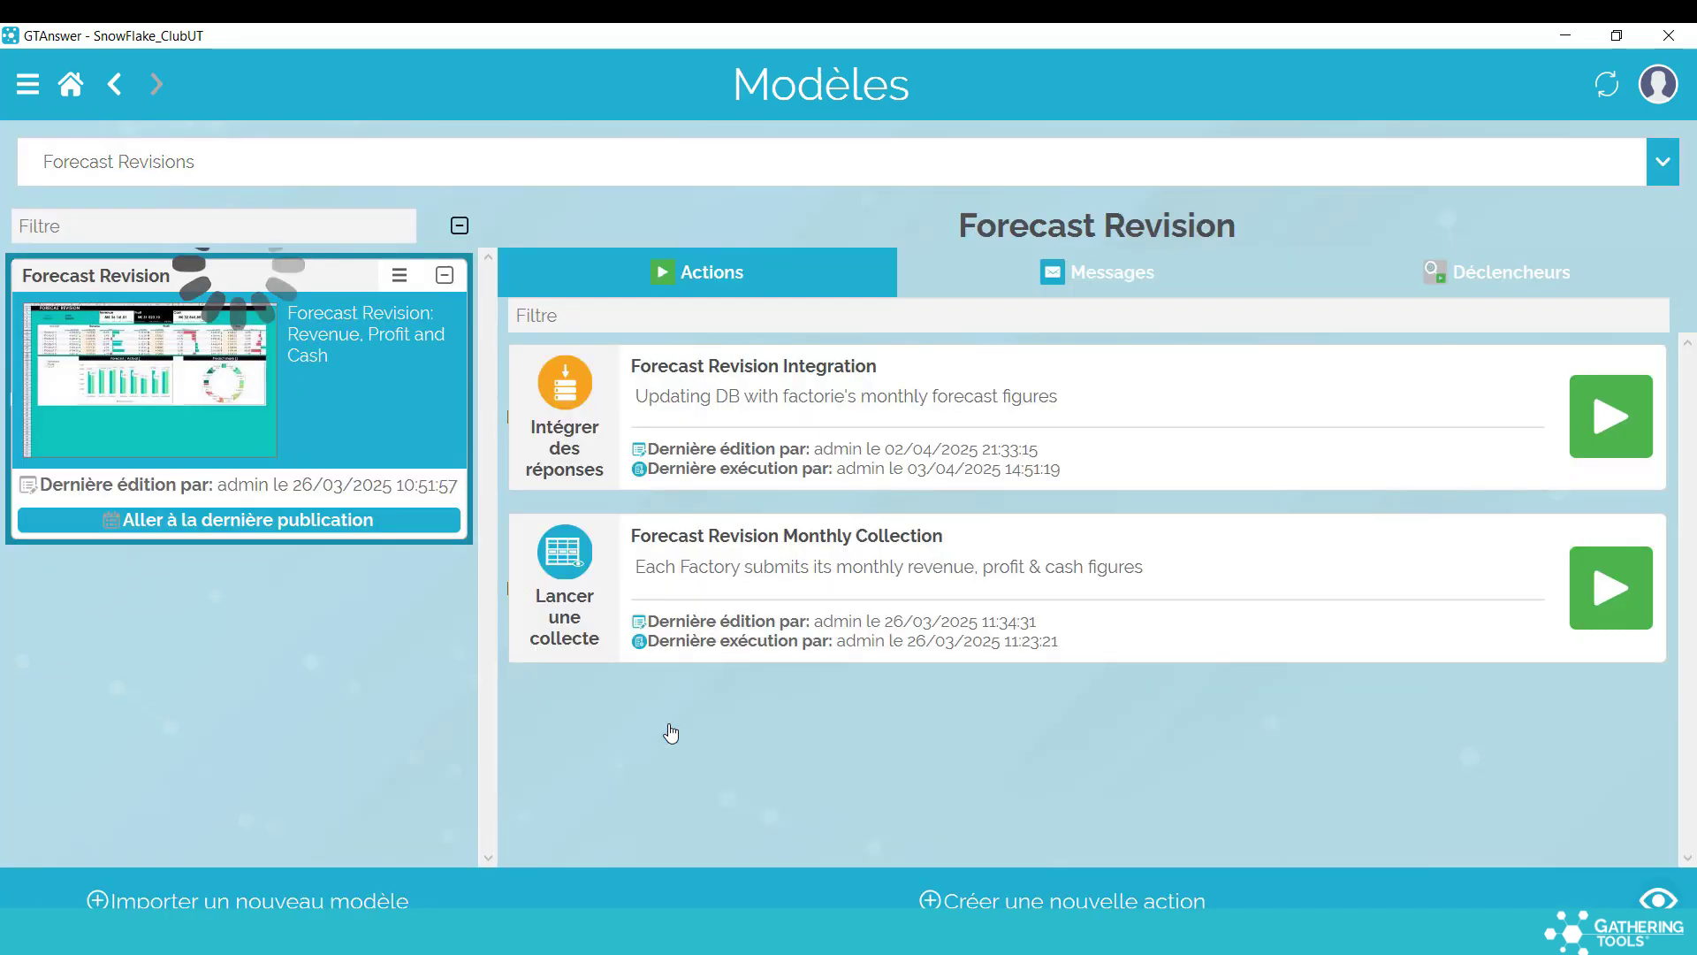
pyautogui.click(840, 615)
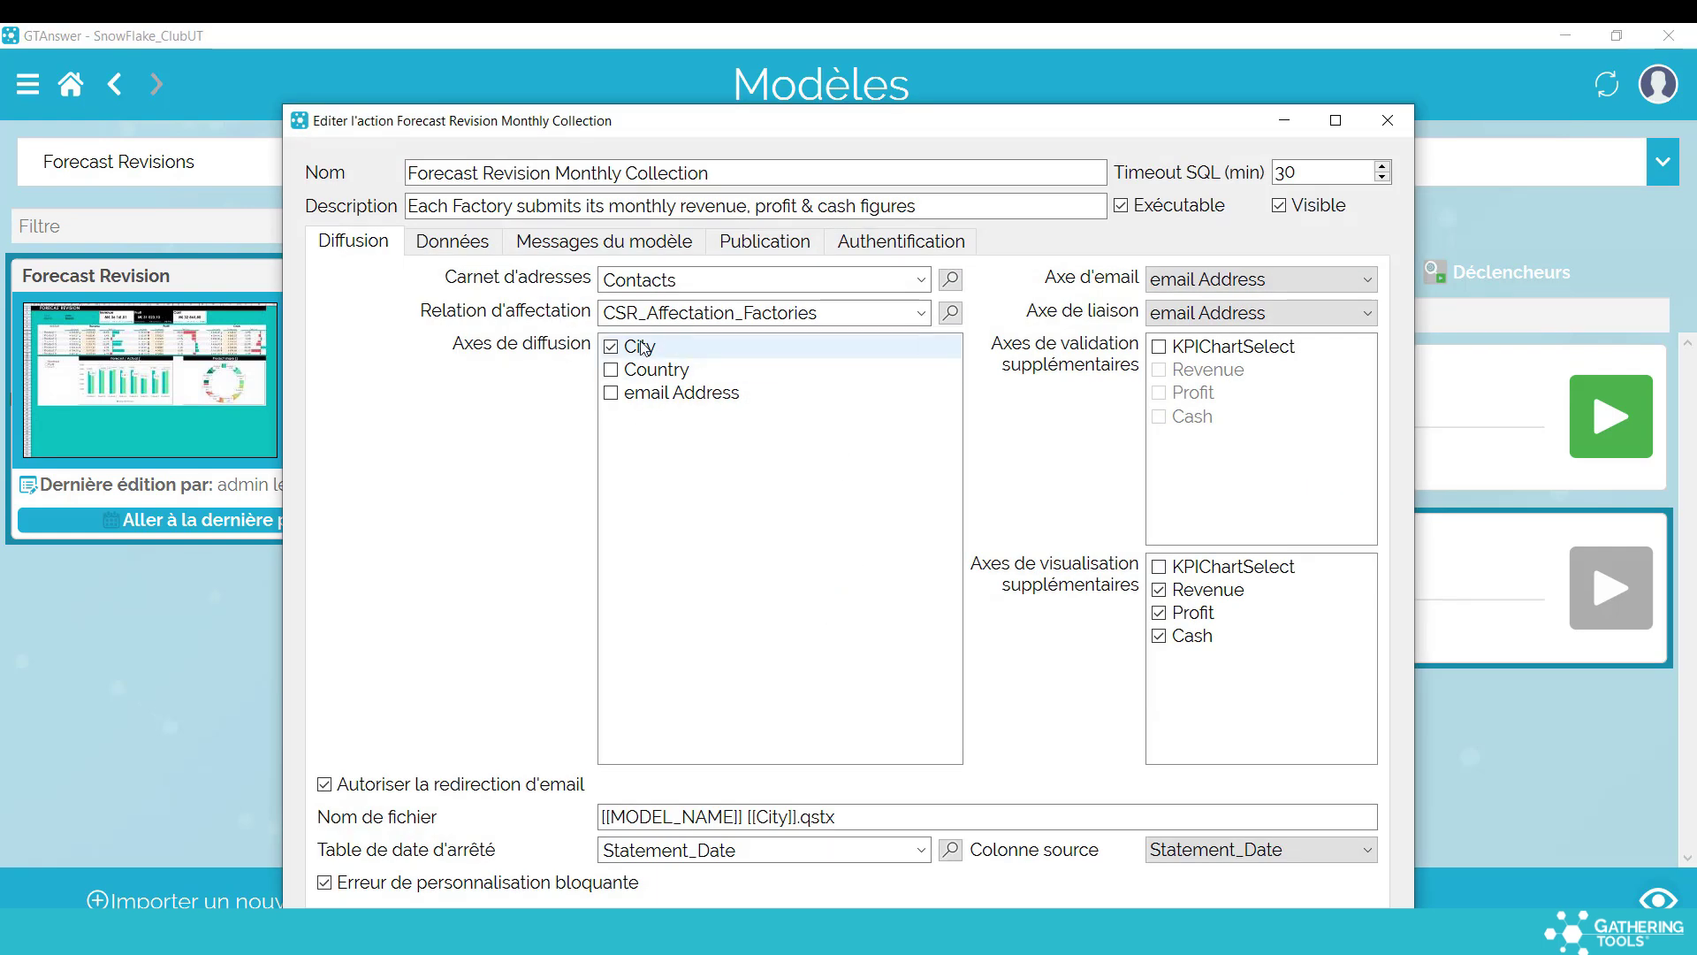
# Confirm the action feeds Forecast_Integration, open the latest campaign's Marseille row, and start a select * query
pyautogui.click(454, 242)
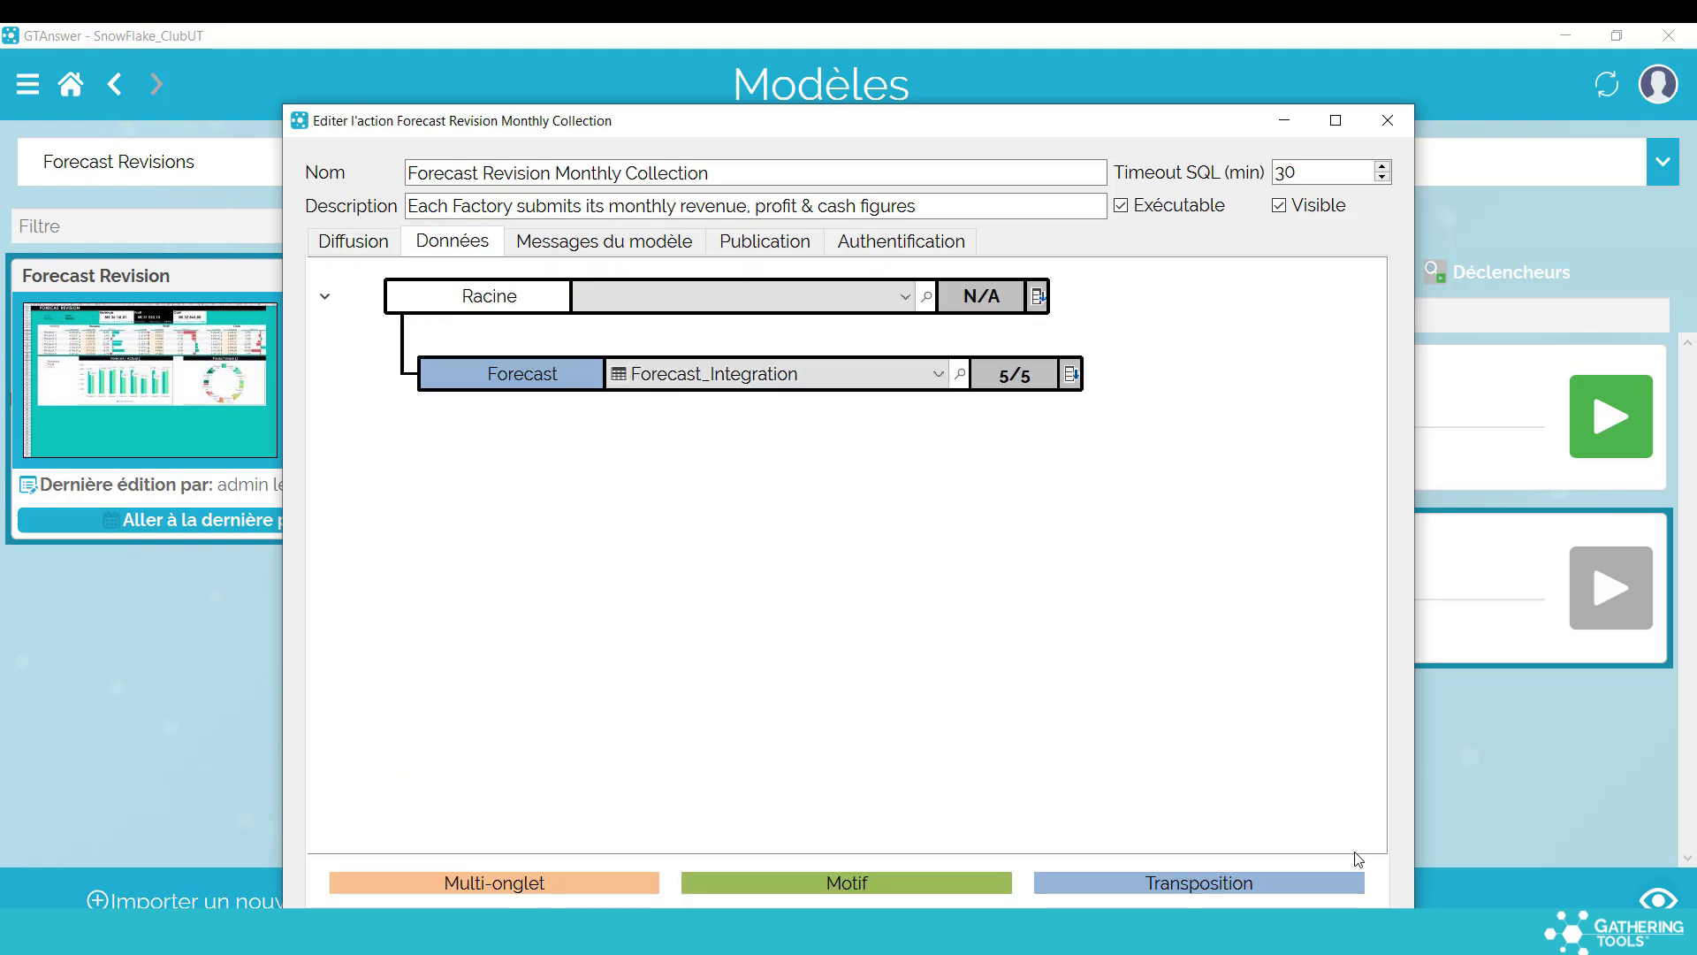
pyautogui.click(1311, 919)
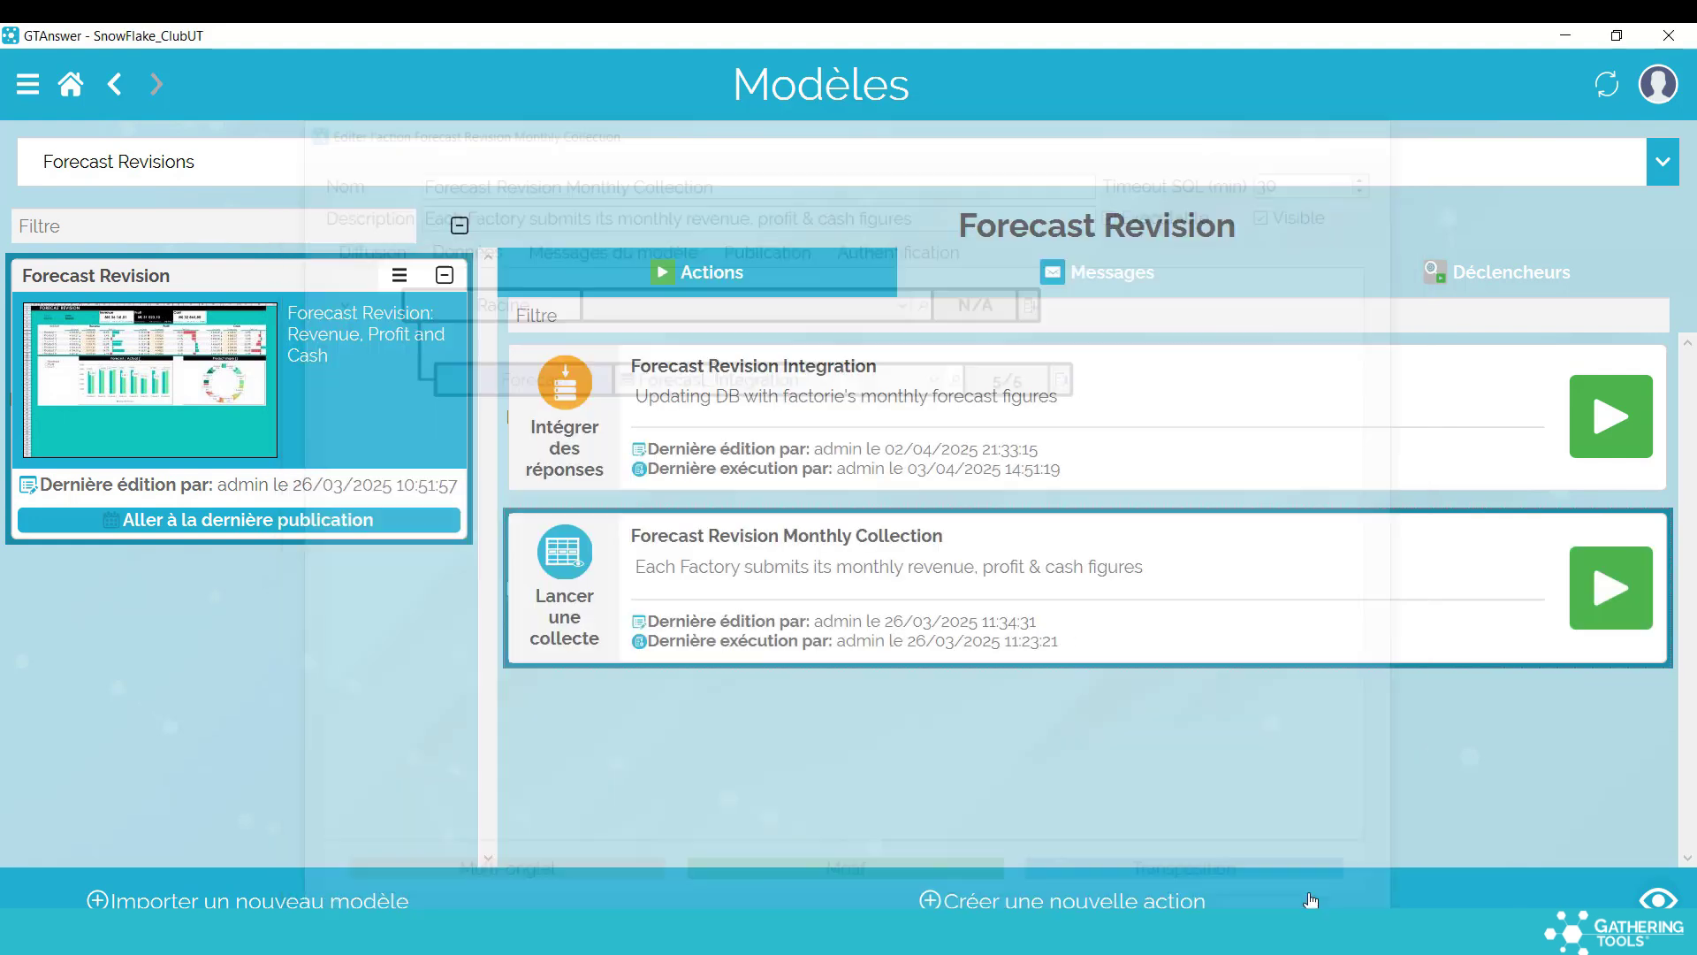
pyautogui.click(366, 531)
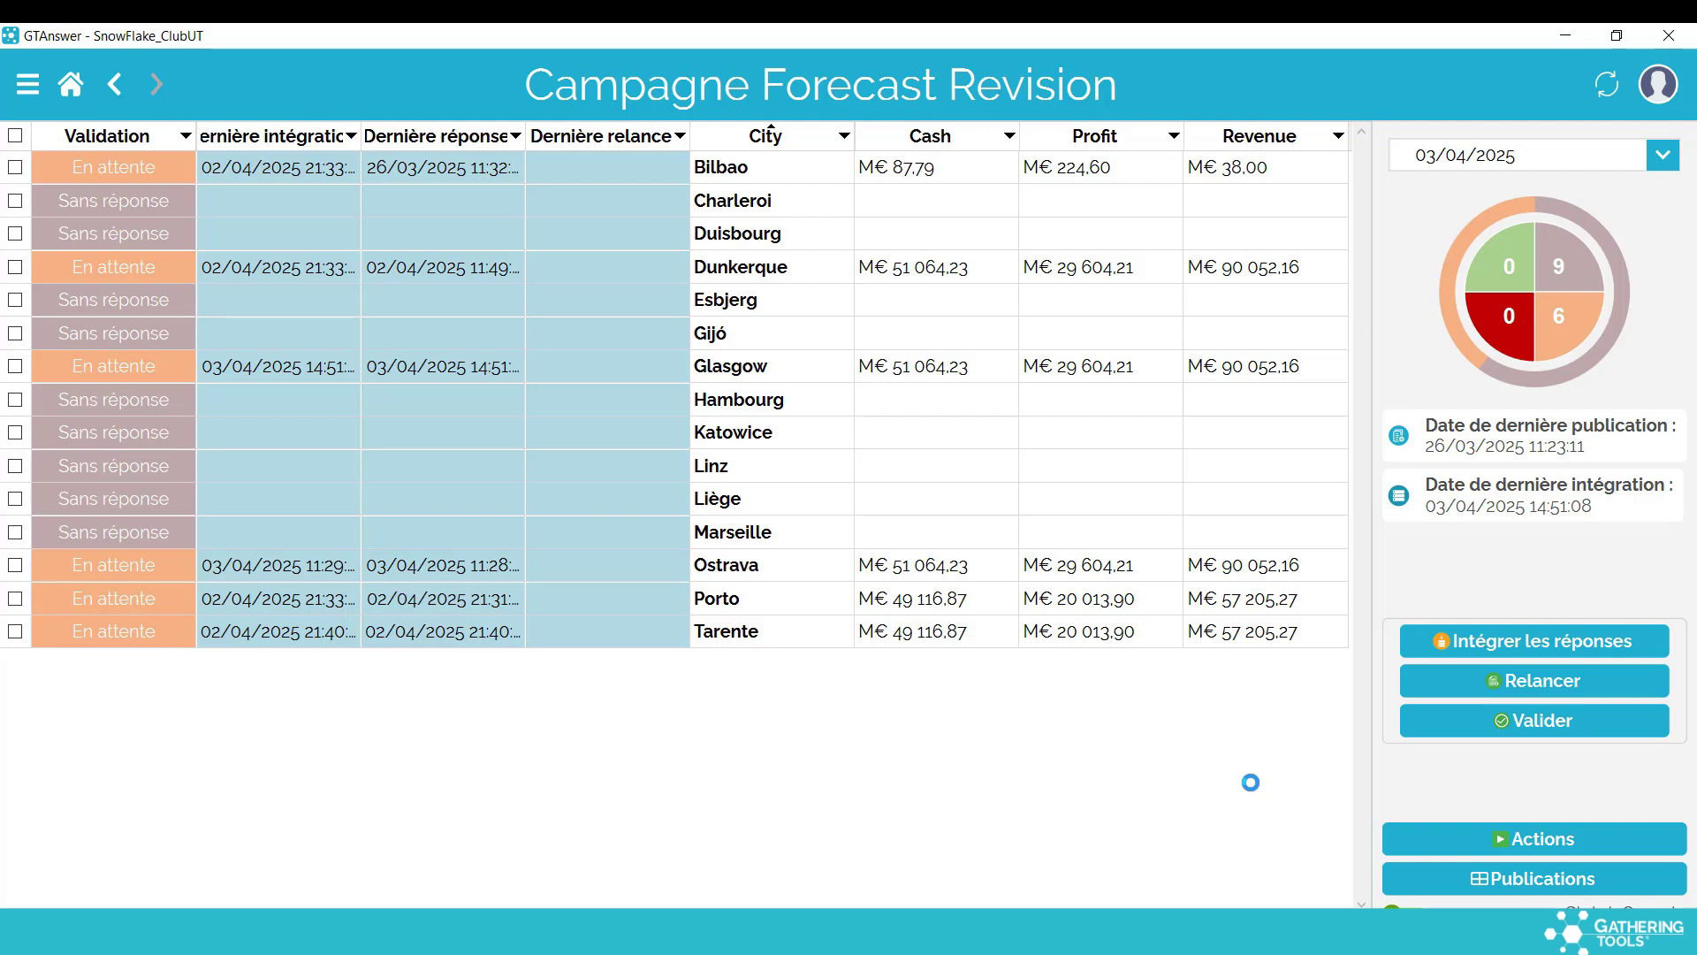
pyautogui.click(659, 536)
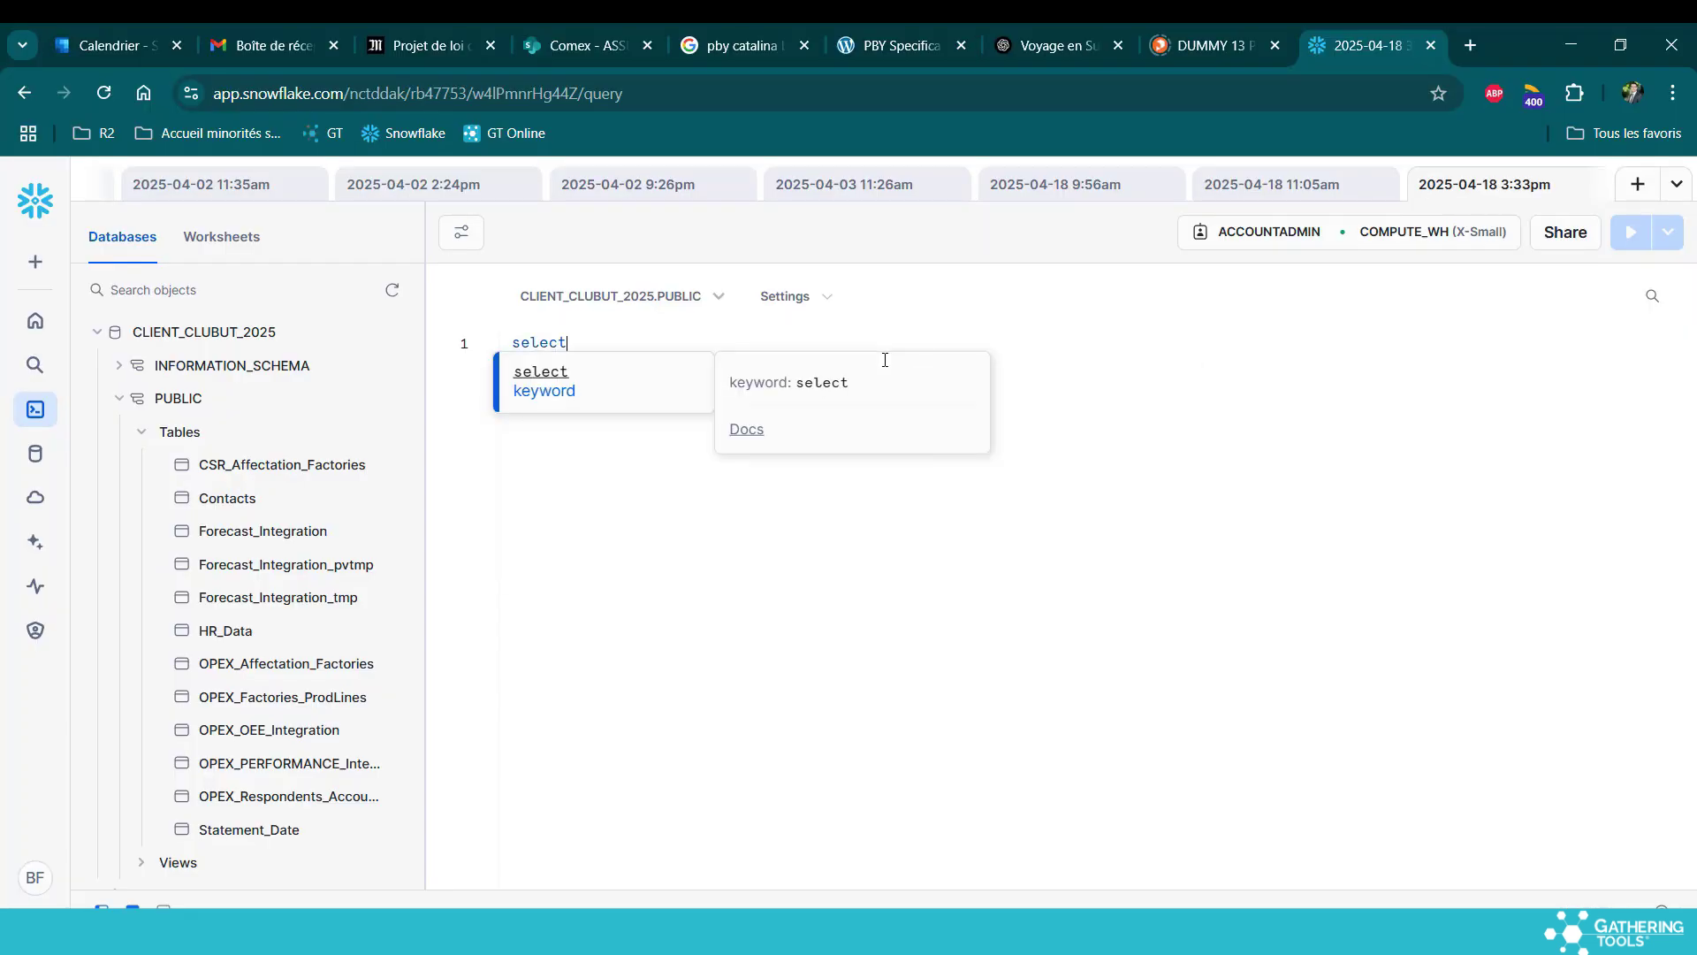
pyautogui.write('* ')
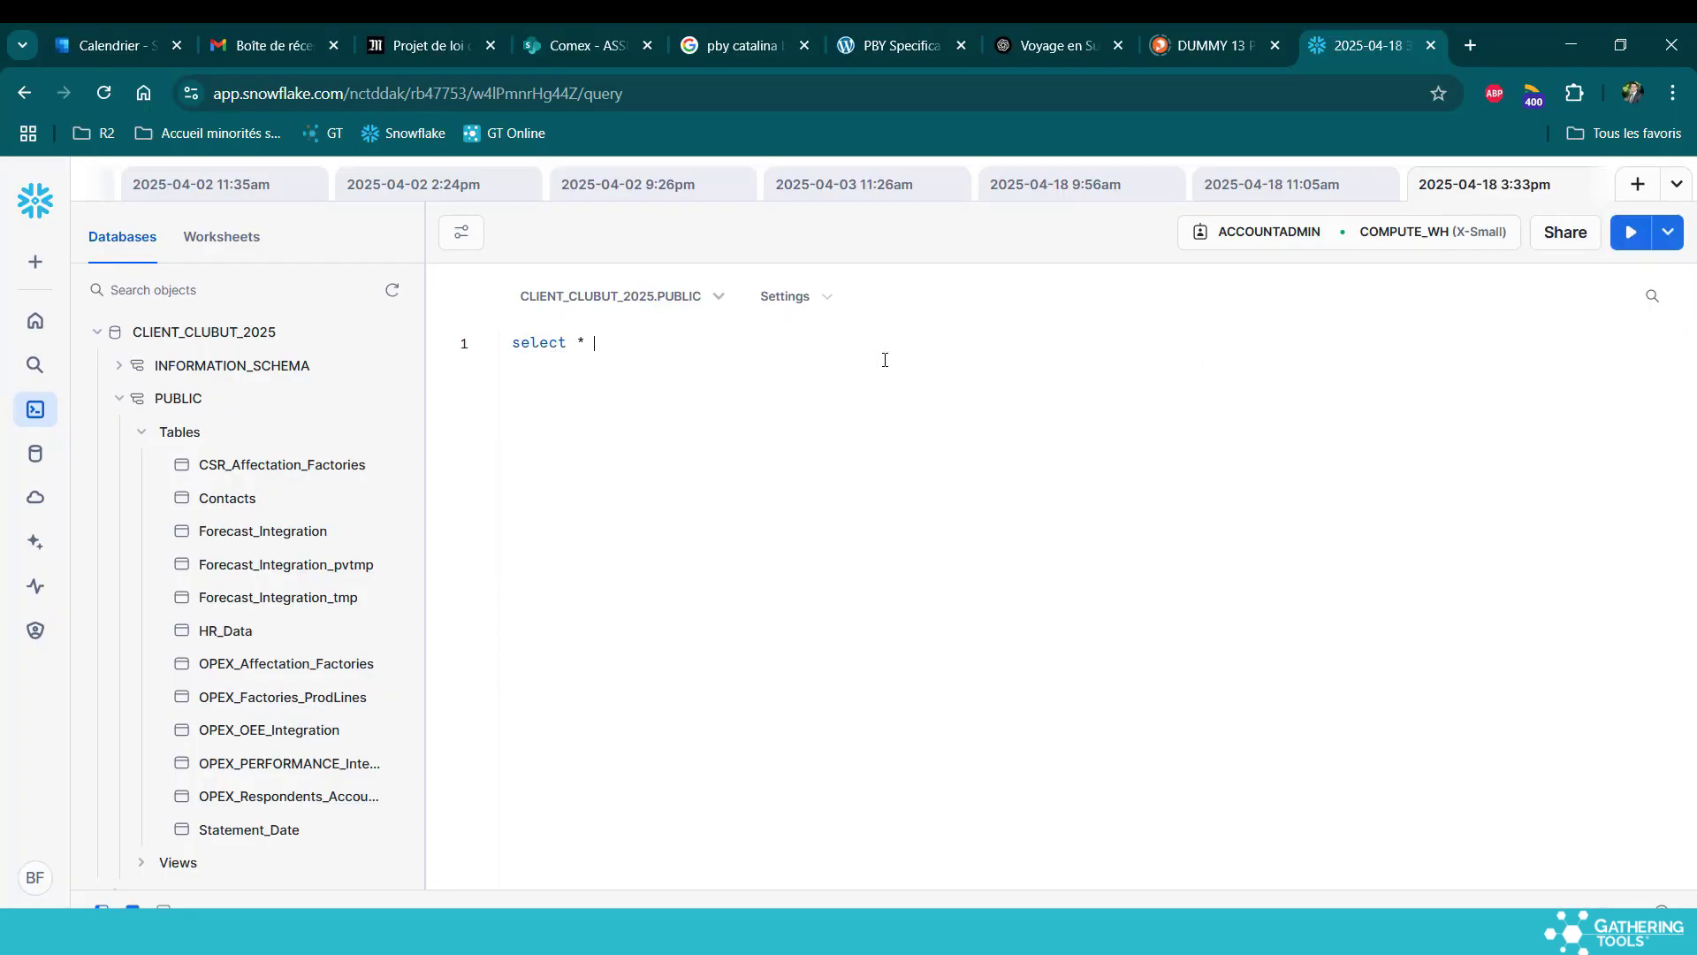
pyautogui.write('from "Fore')
# Run select * from Forecast_Integration in Snowflake and look through the results
pyautogui.click(790, 378)
pyautogui.click(1631, 233)
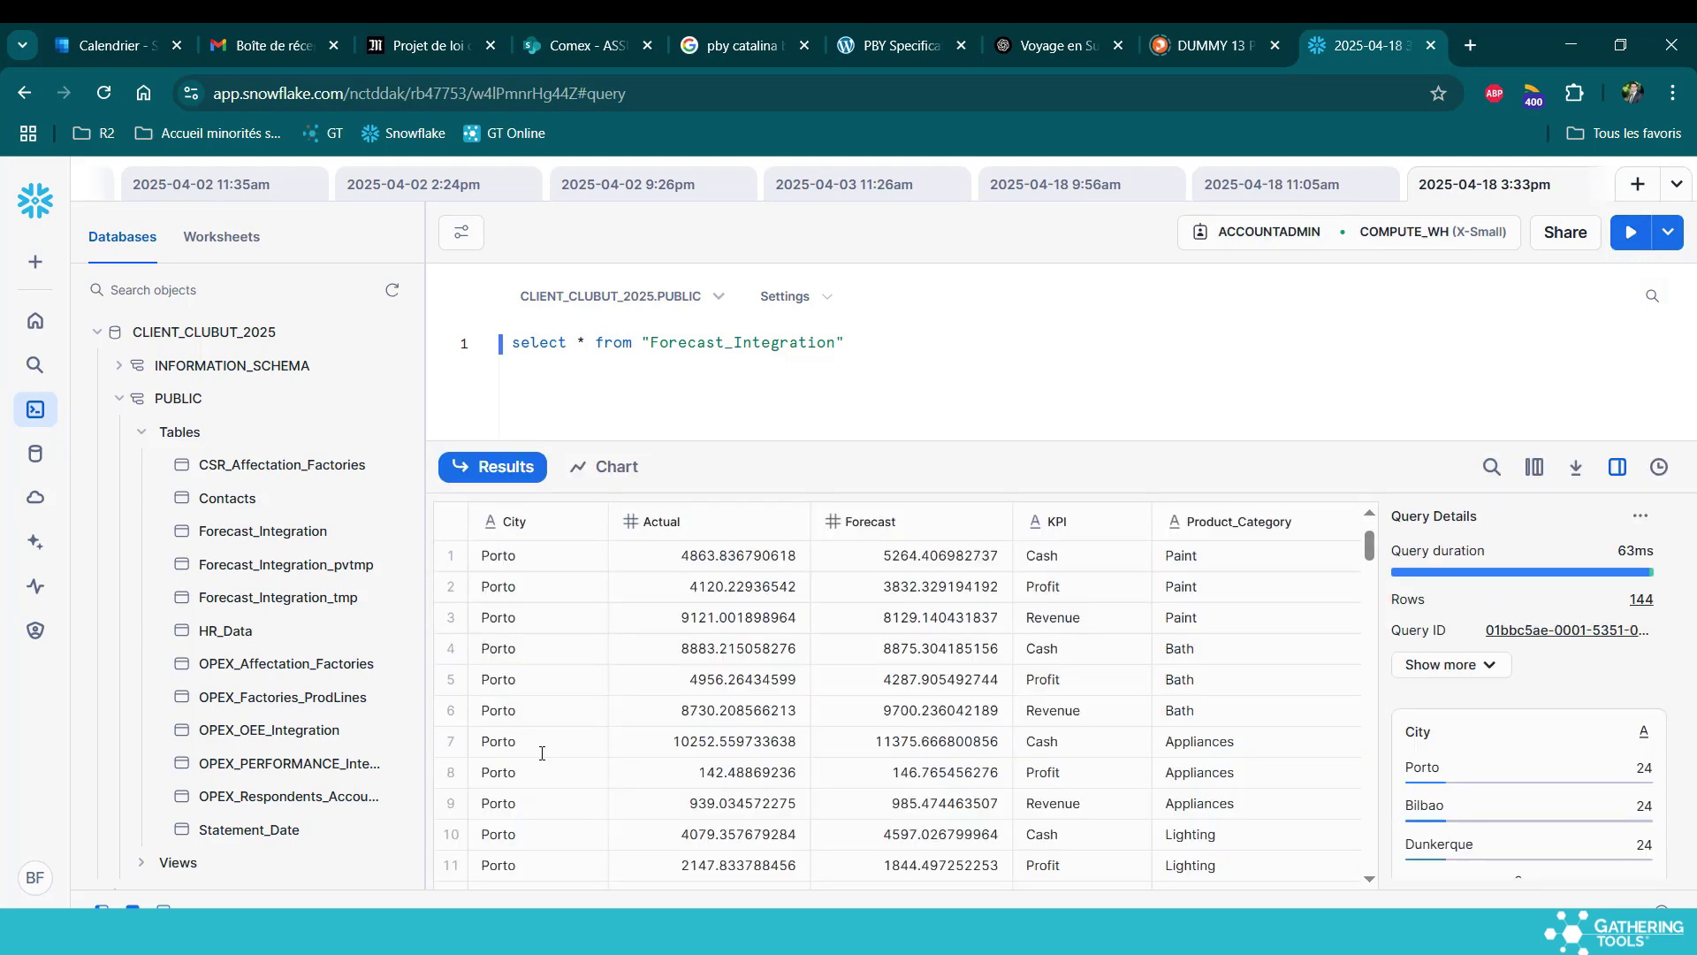
pyautogui.scroll(-20, 542, 752)
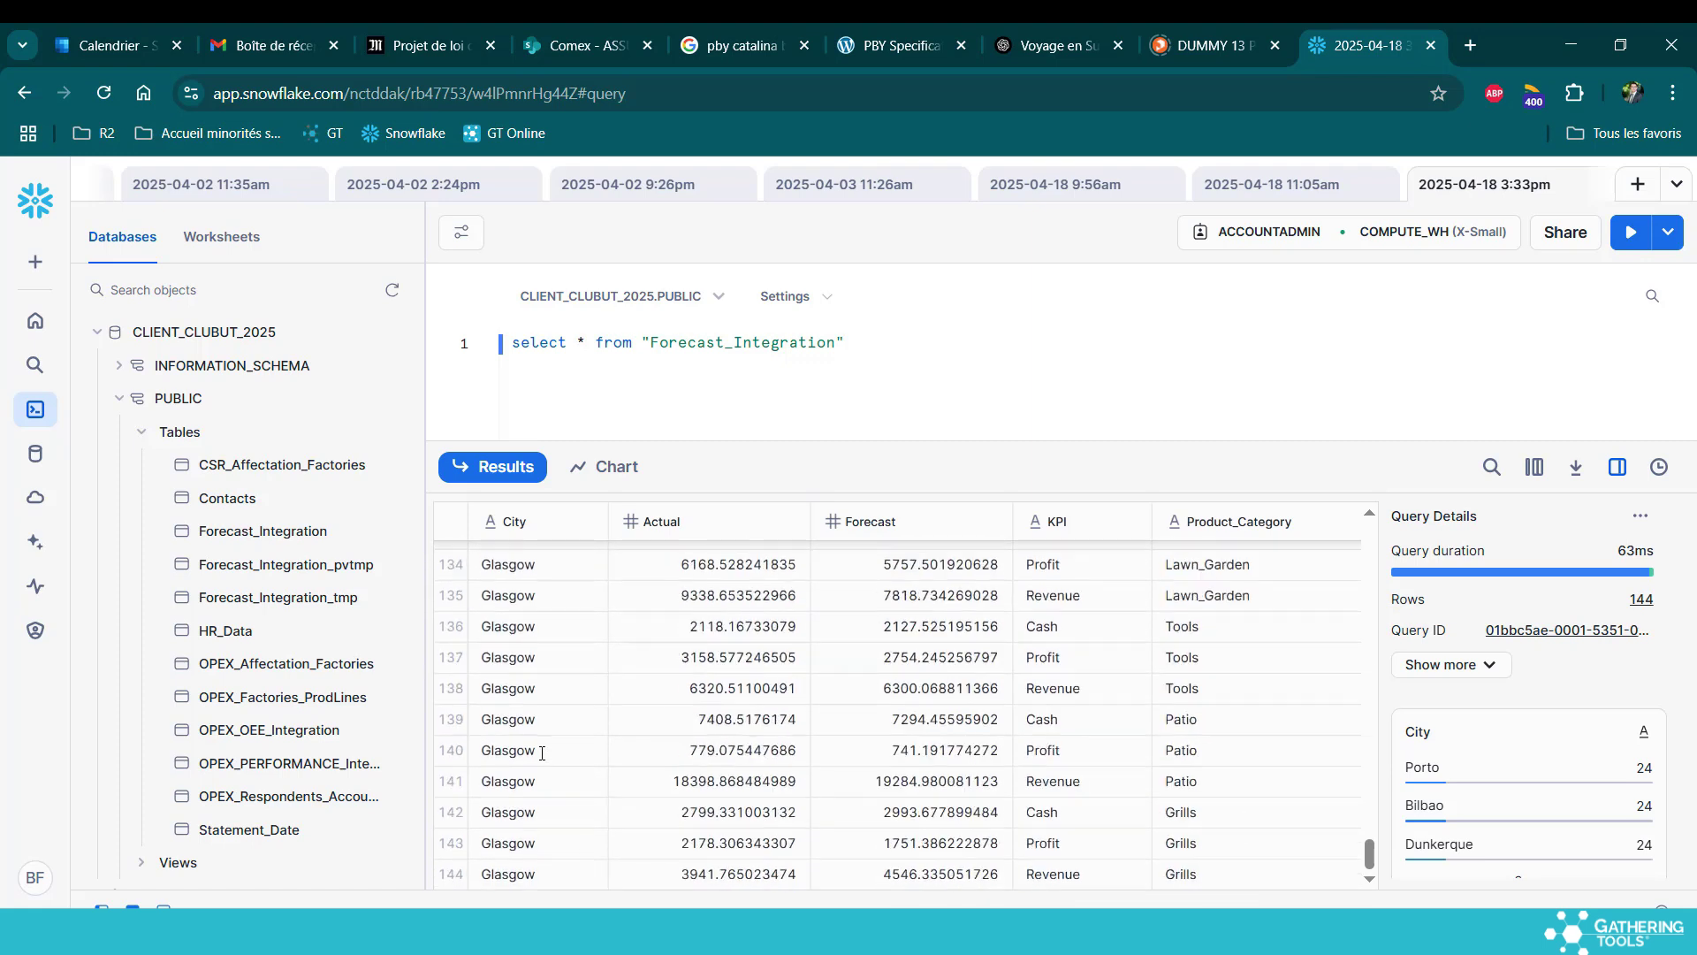
pyautogui.scroll(20, 542, 752)
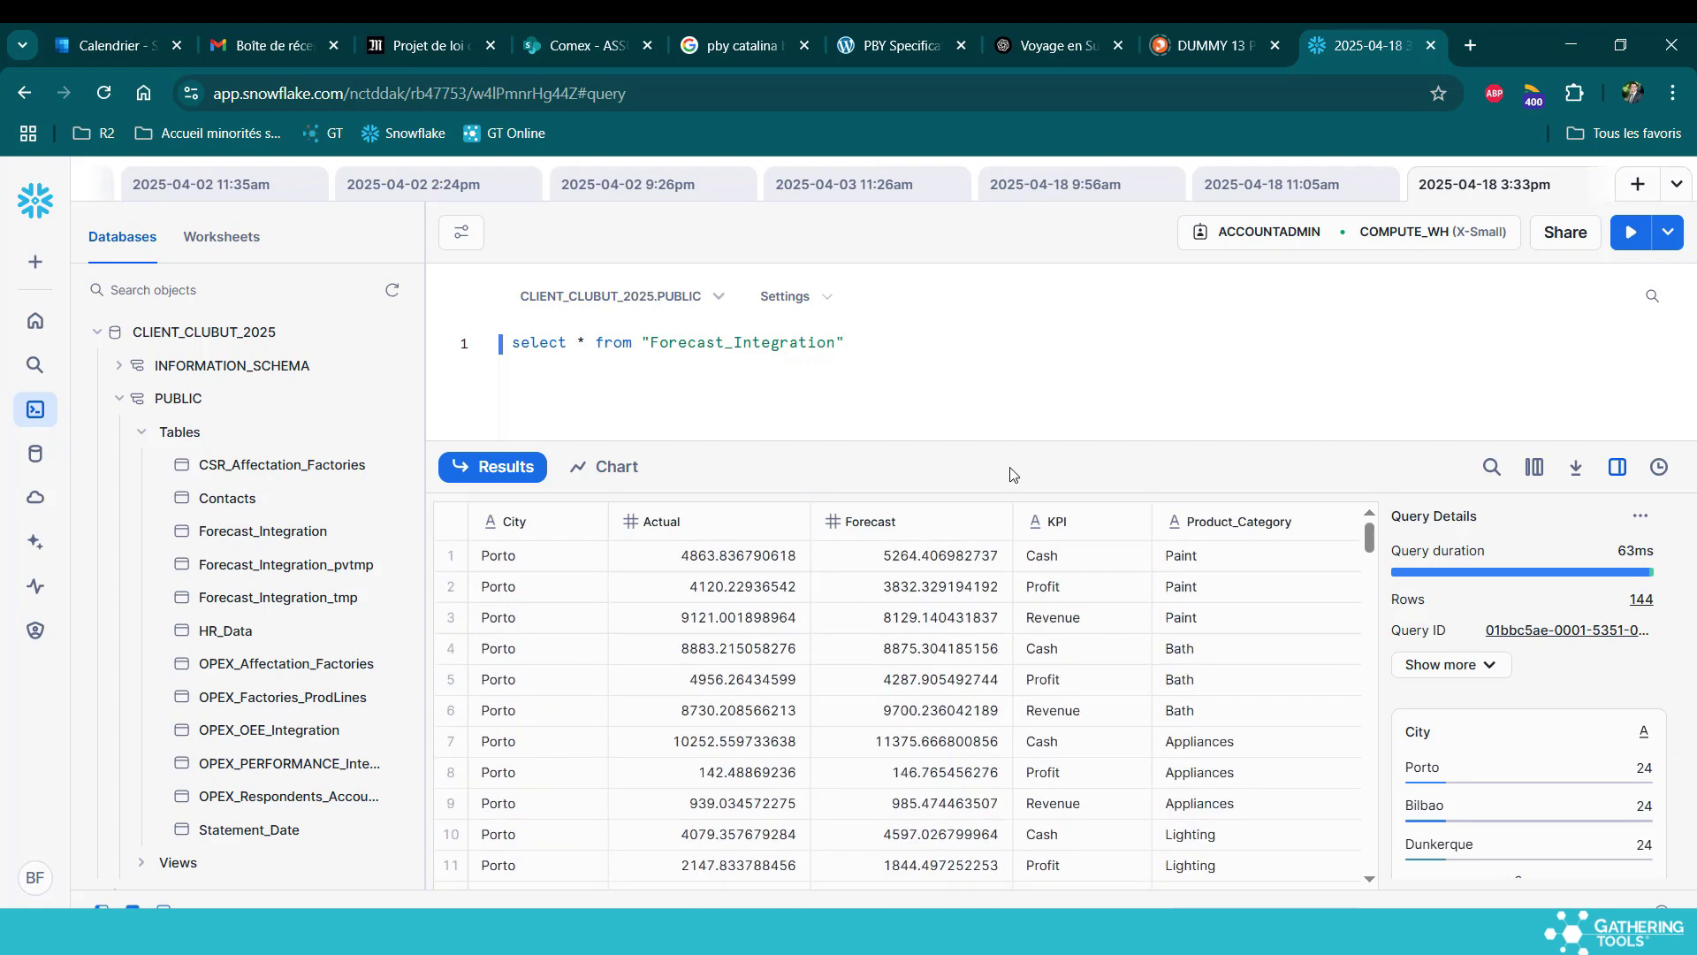
# Filter the query on "City" = 'Marseille' (0 rows), then open Marseille's campaign entry in GTAnswer
pyautogui.write('where "City" = \'Marseille\'')
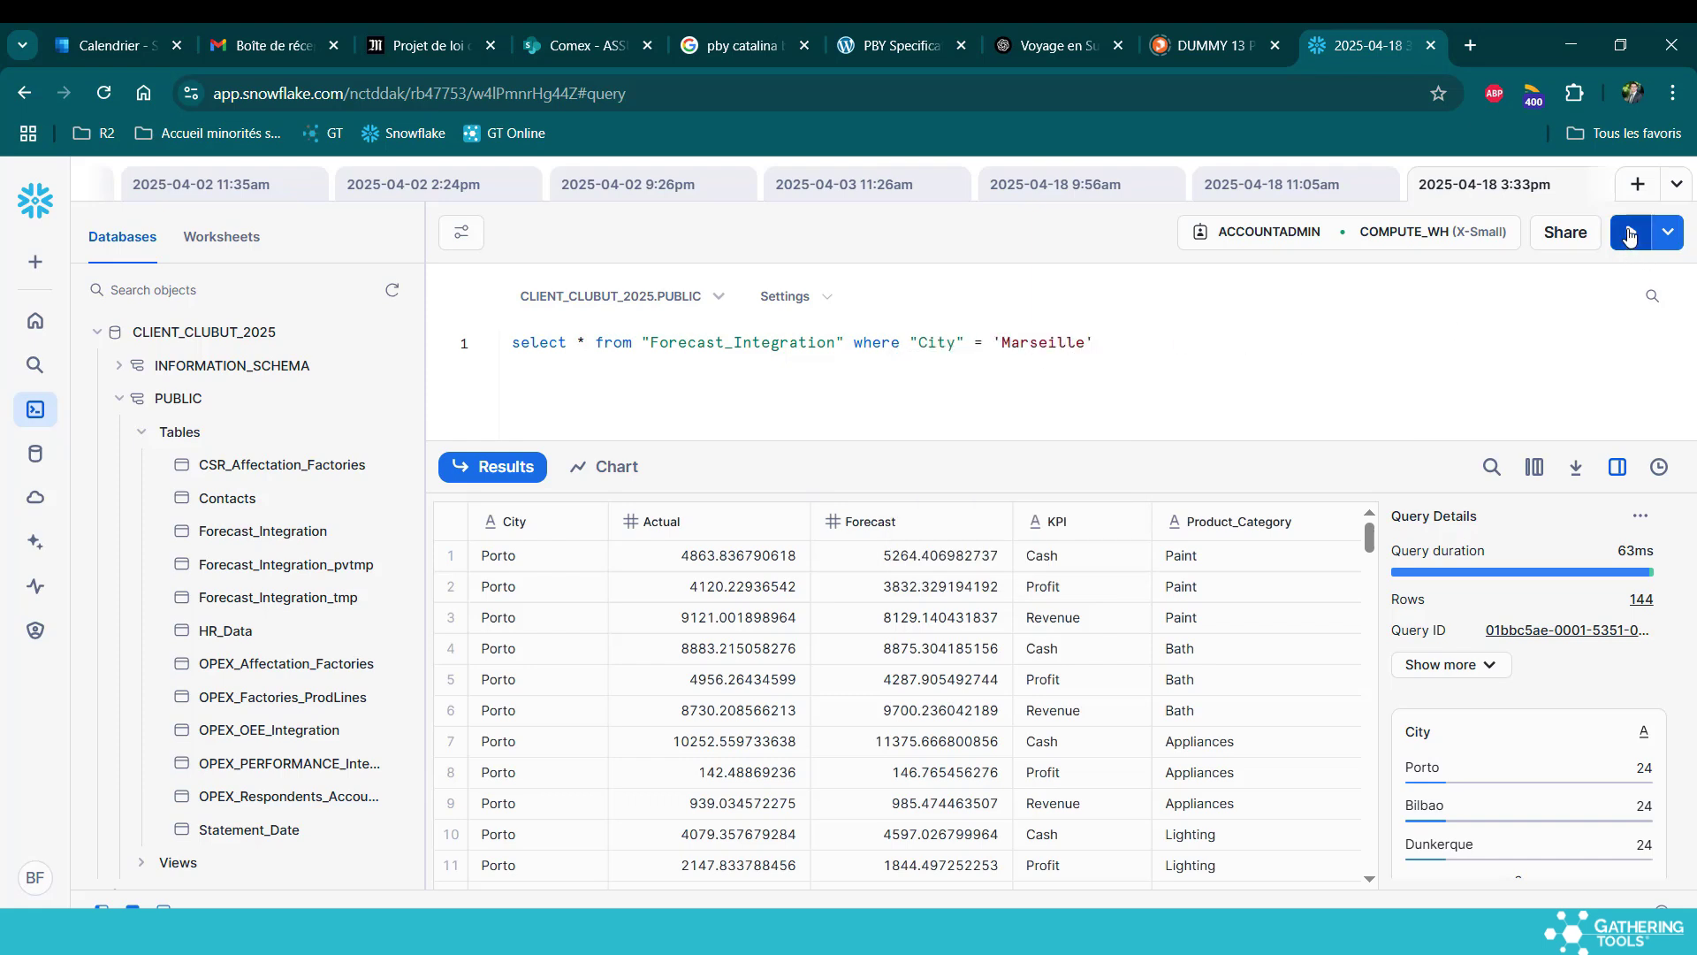
pyautogui.click(1631, 235)
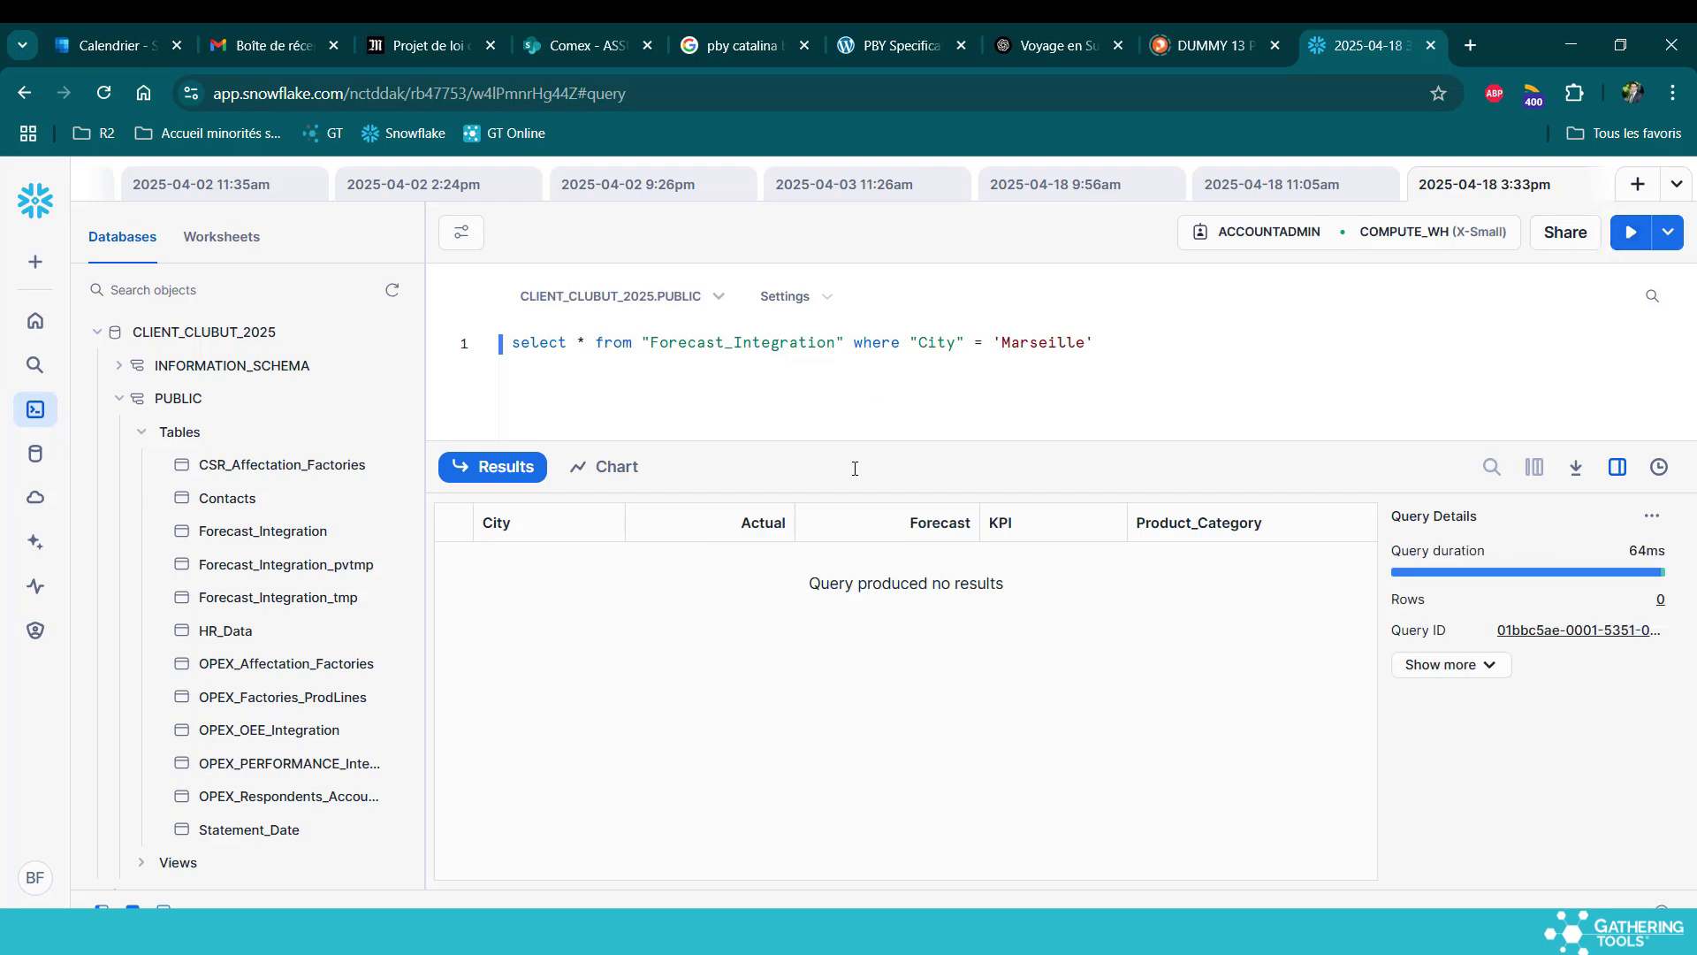
pyautogui.hotkey('alt', 'Tab')
pyautogui.doubleClick(917, 533)
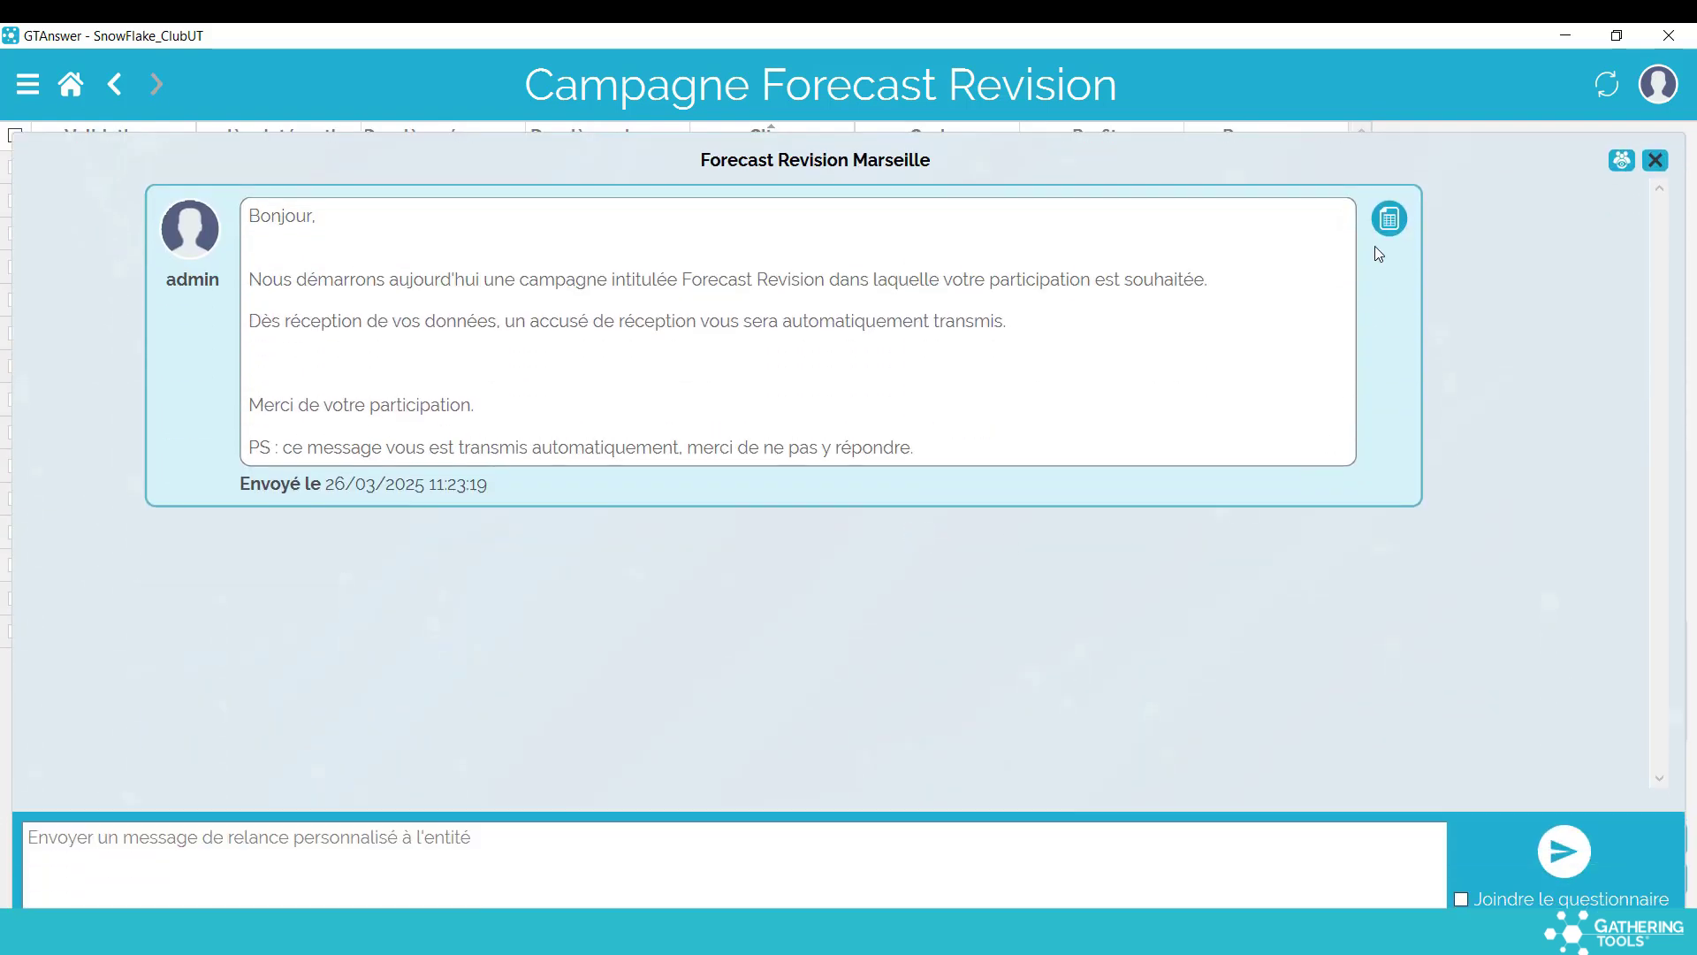
# Fill the Marseille questionnaire by importing the Report sheet of Forecast Revision MS.xlsx
pyautogui.click(1398, 219)
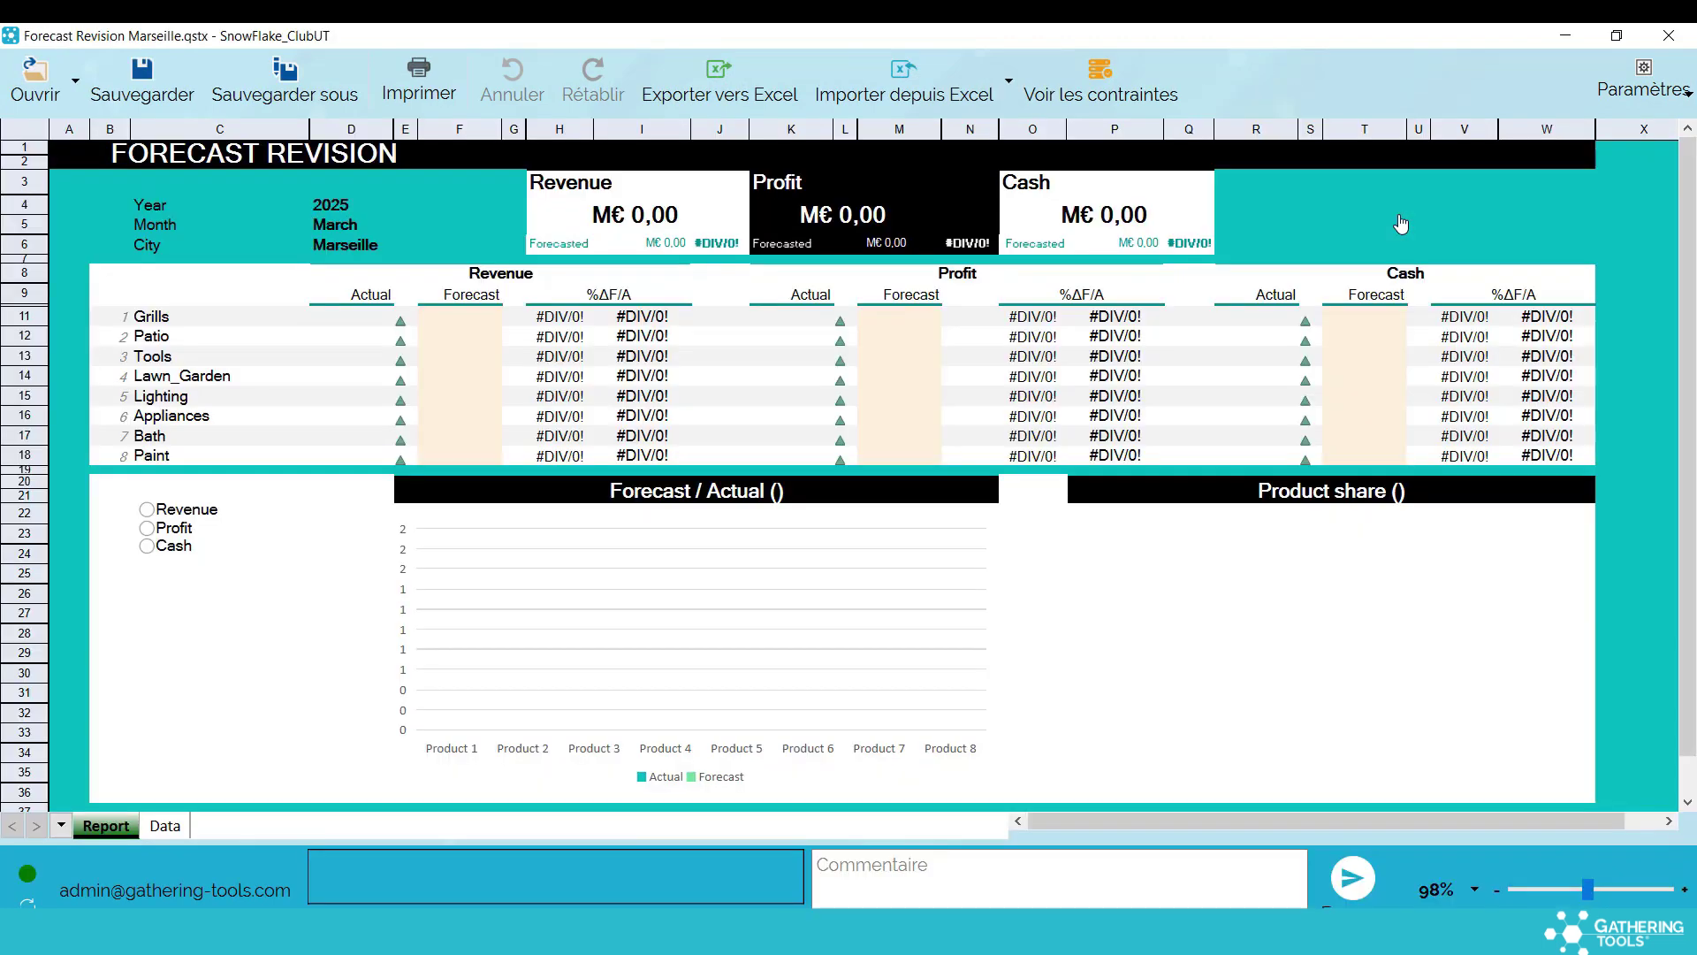
pyautogui.click(995, 109)
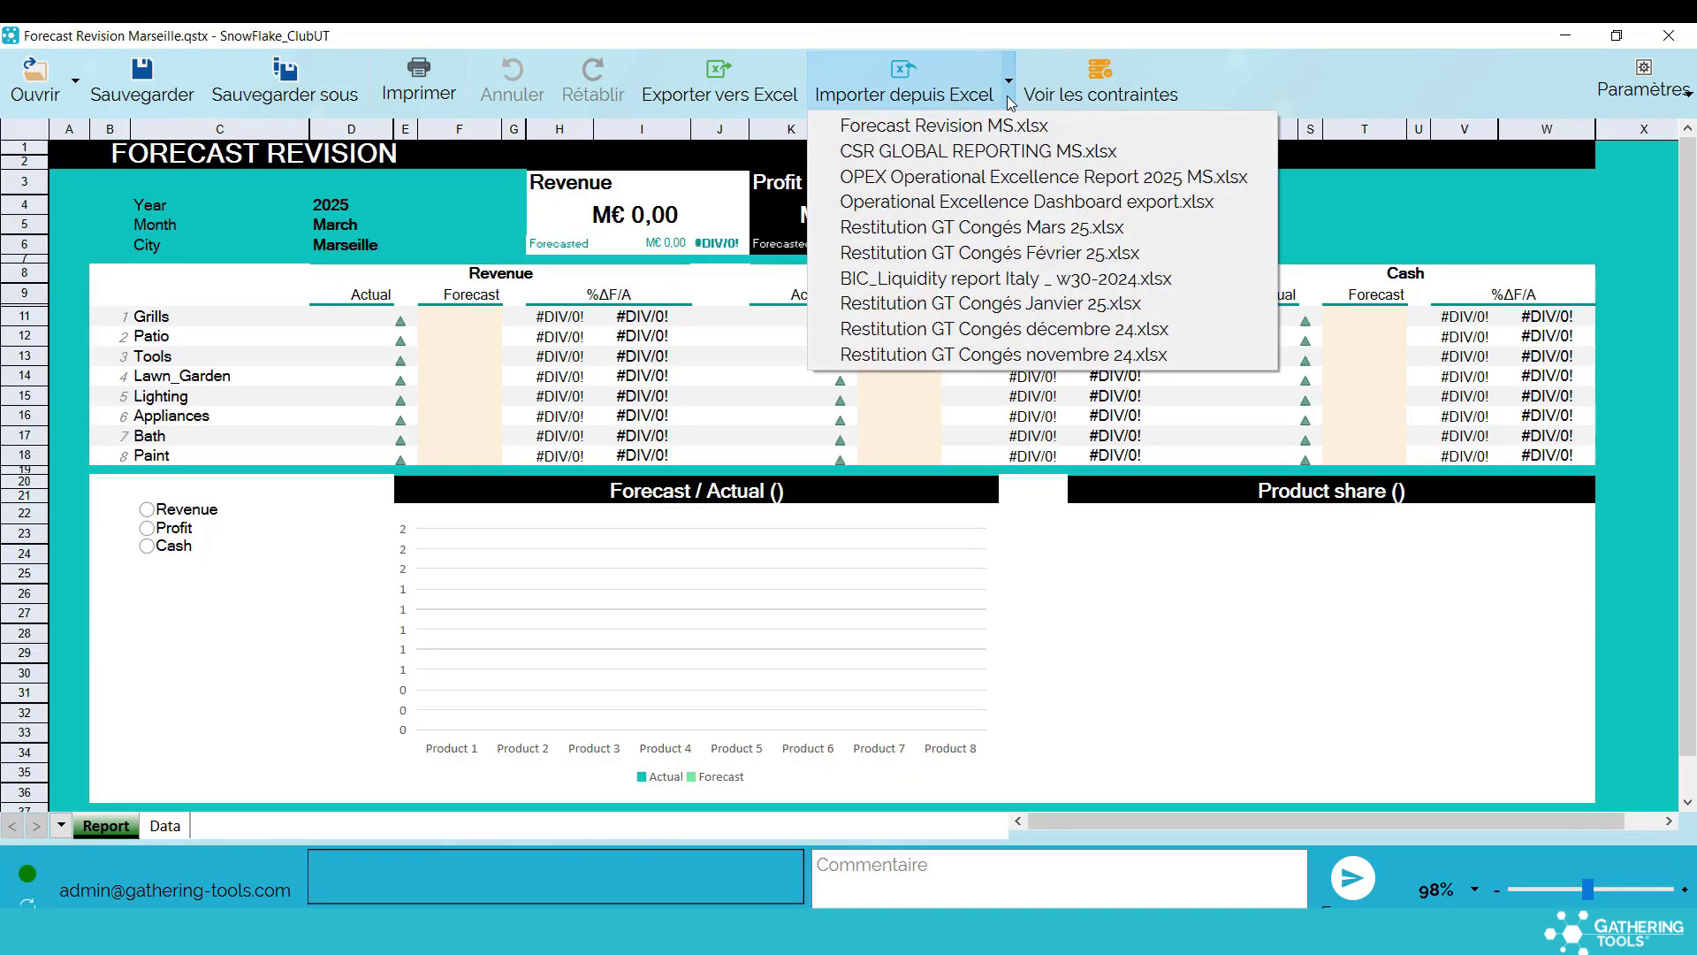
pyautogui.click(984, 122)
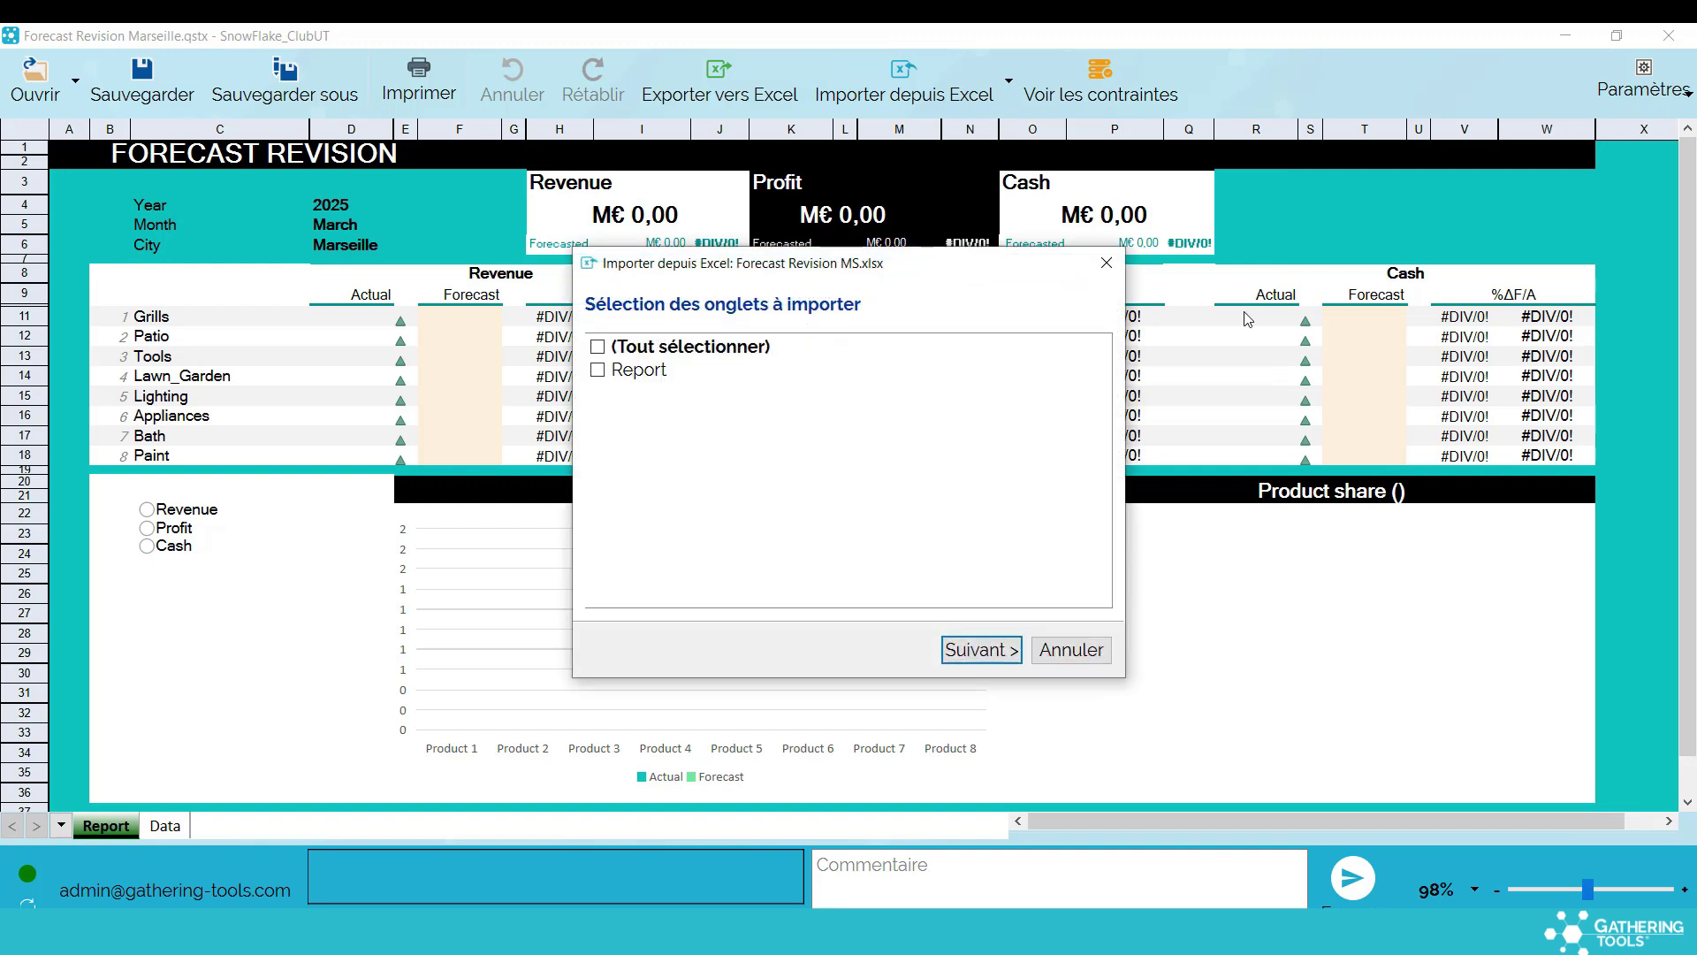
pyautogui.doubleClick(676, 370)
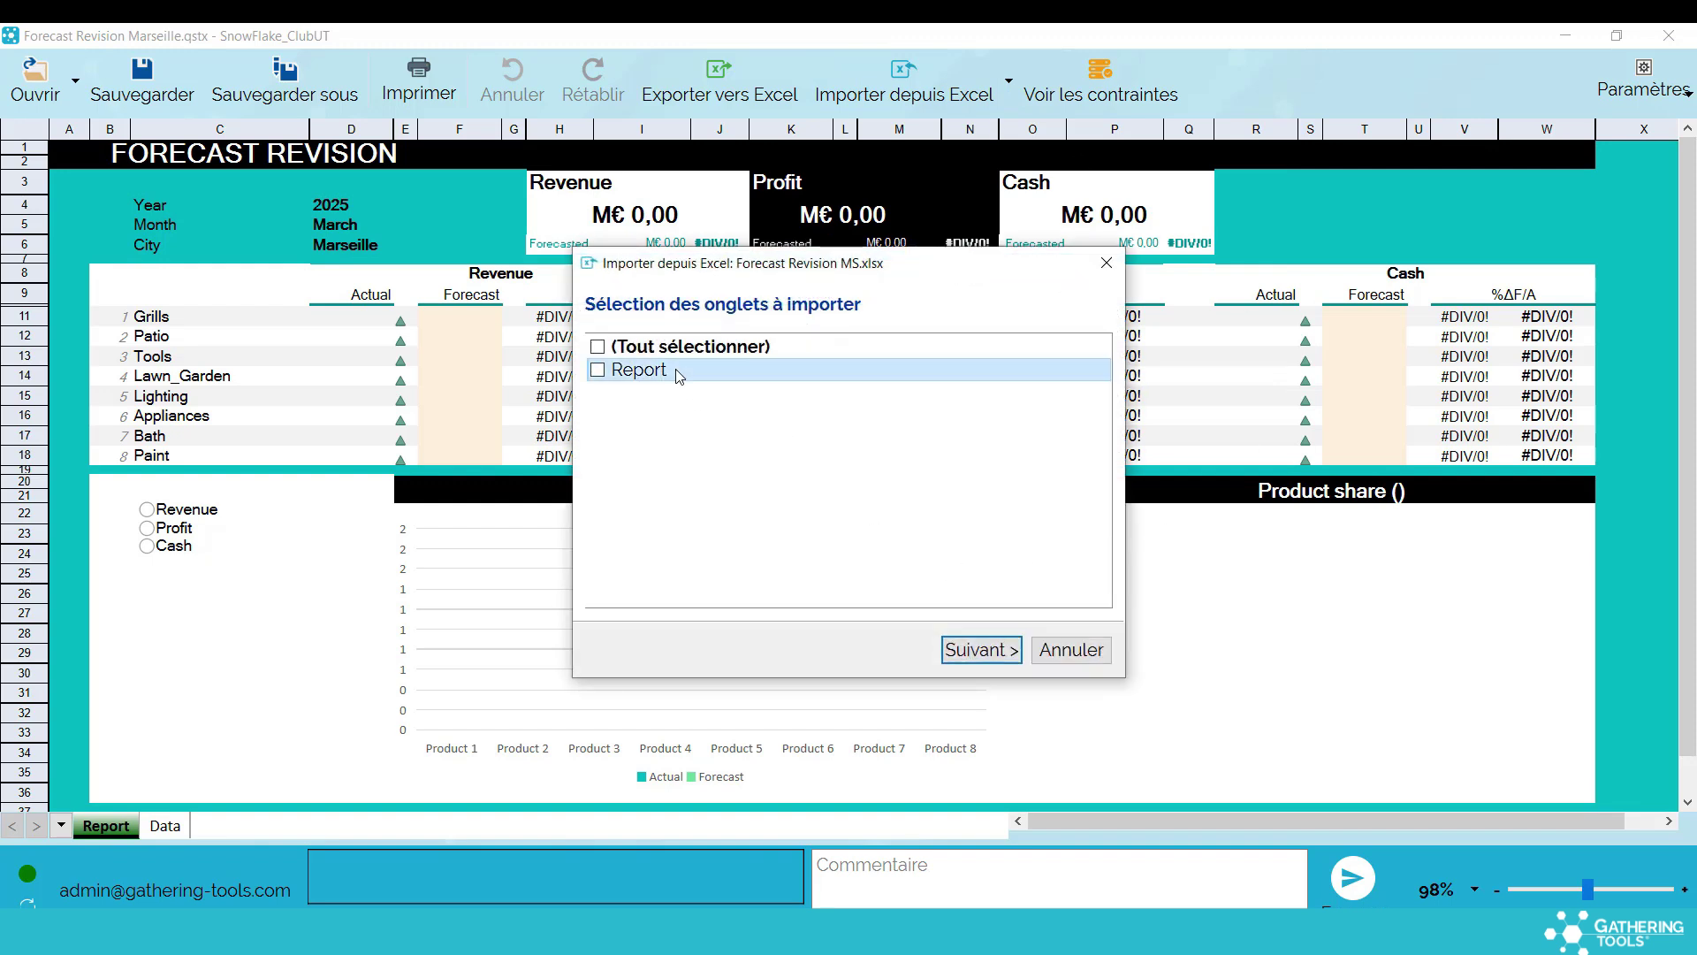
pyautogui.press('Return')
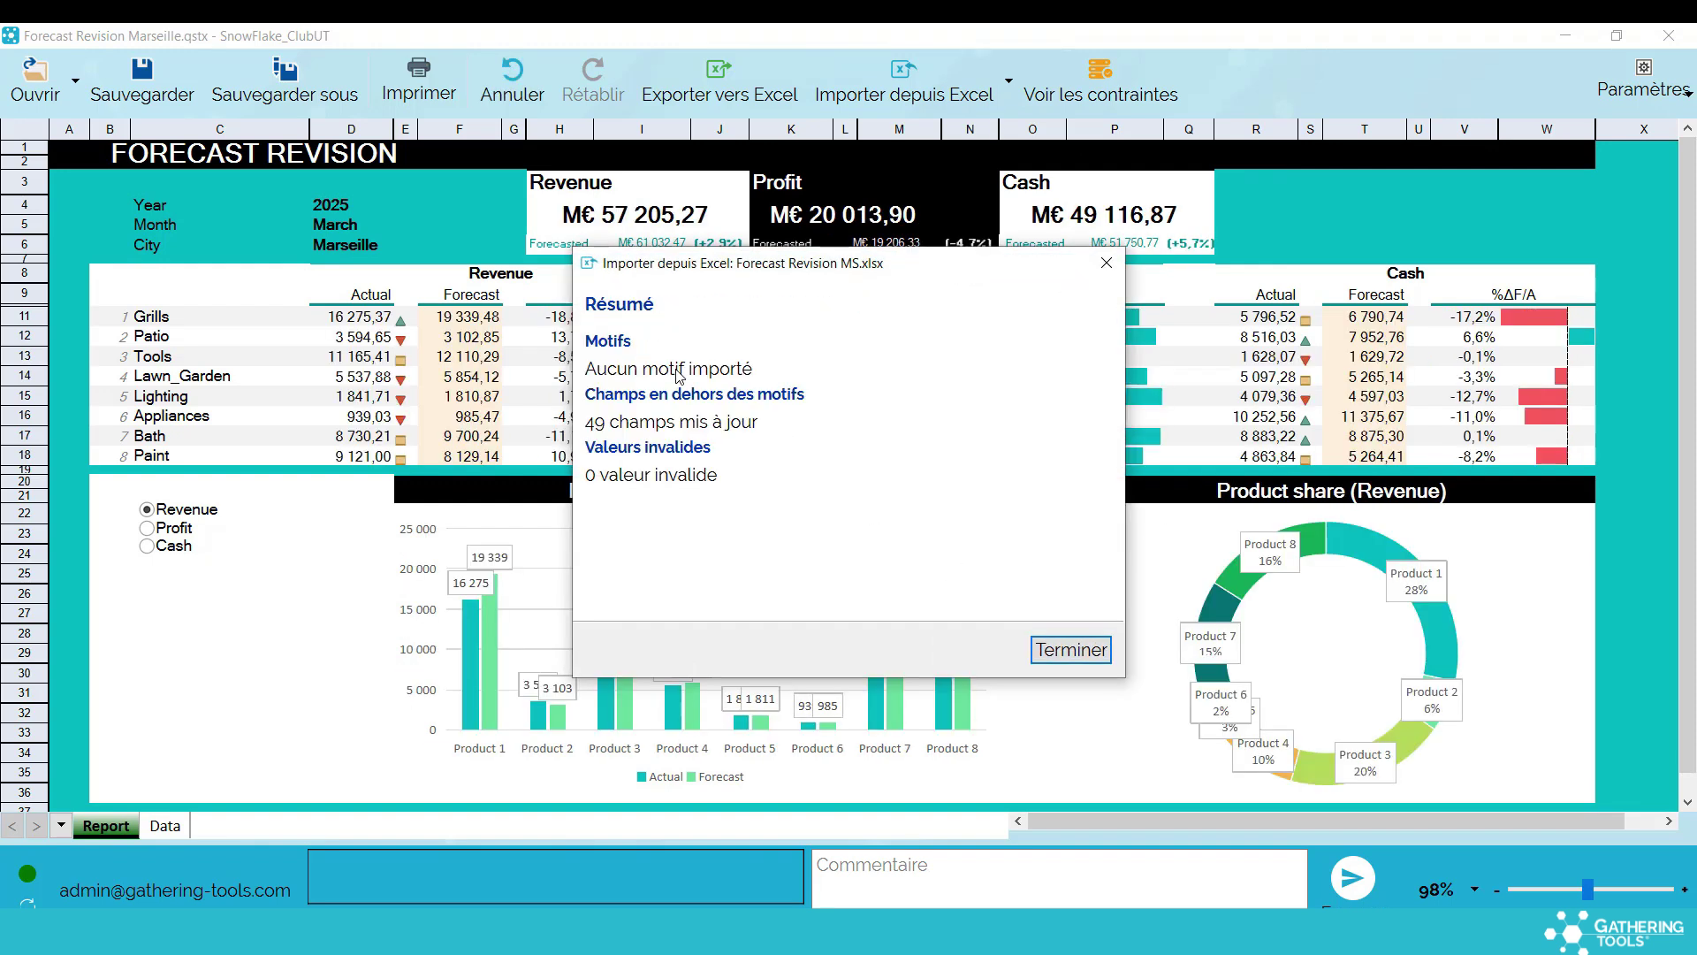
pyautogui.click(1070, 654)
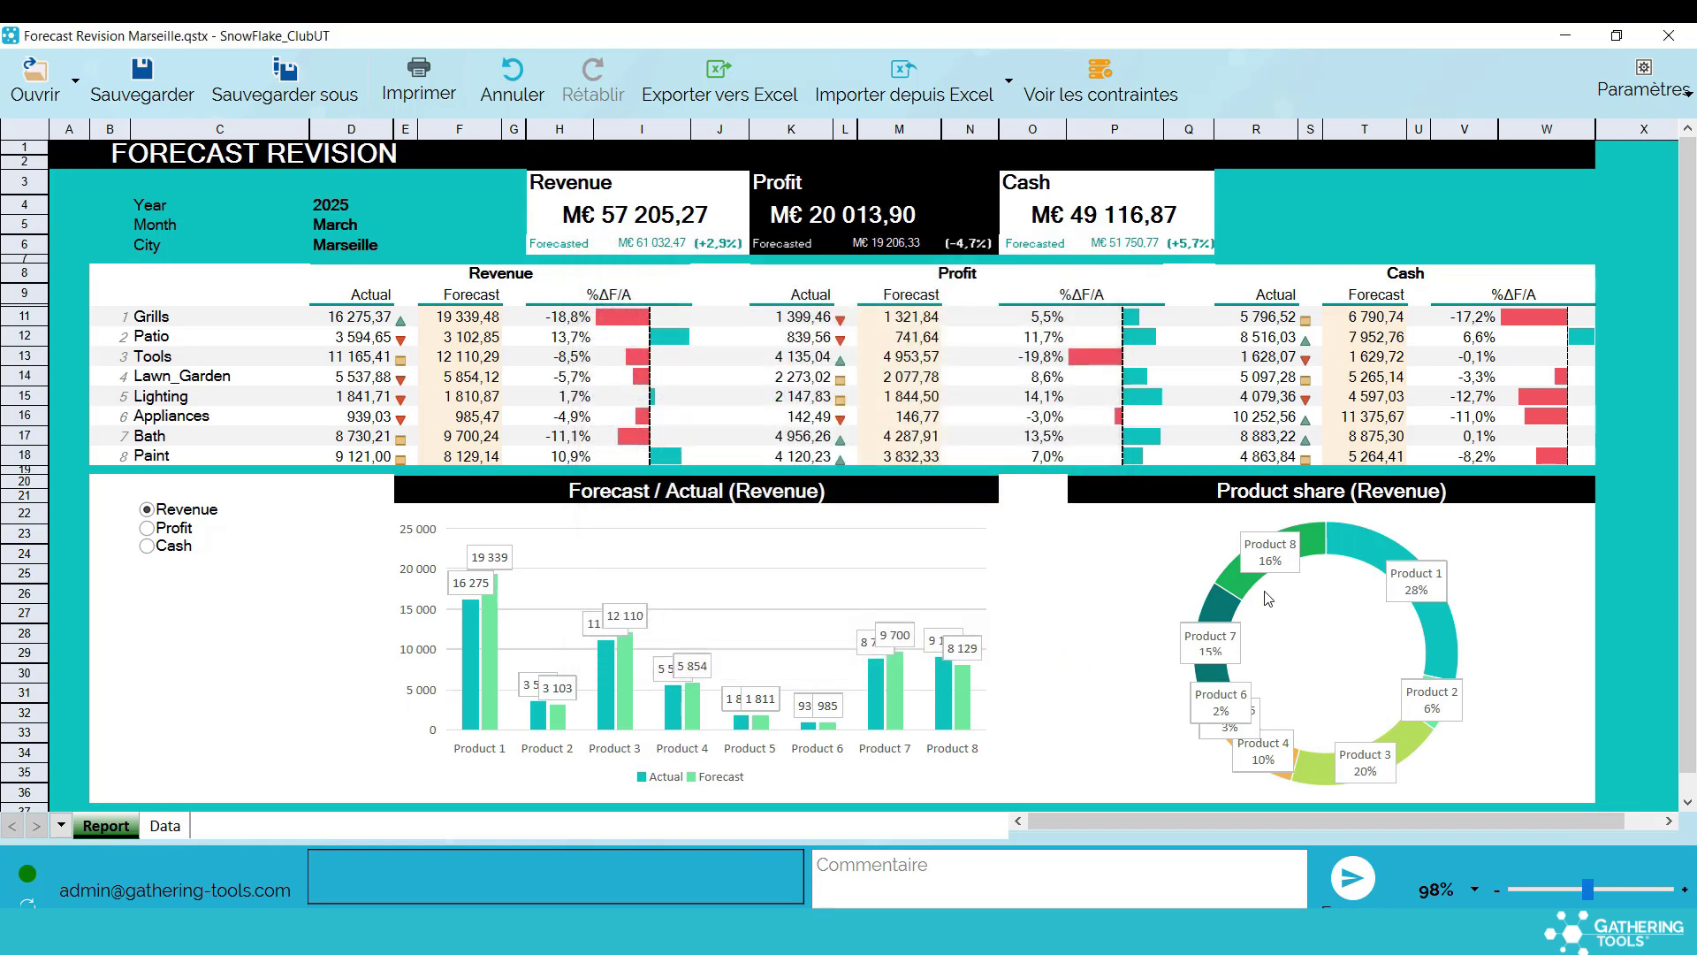
# Send the Marseille response without a comment
pyautogui.click(1347, 882)
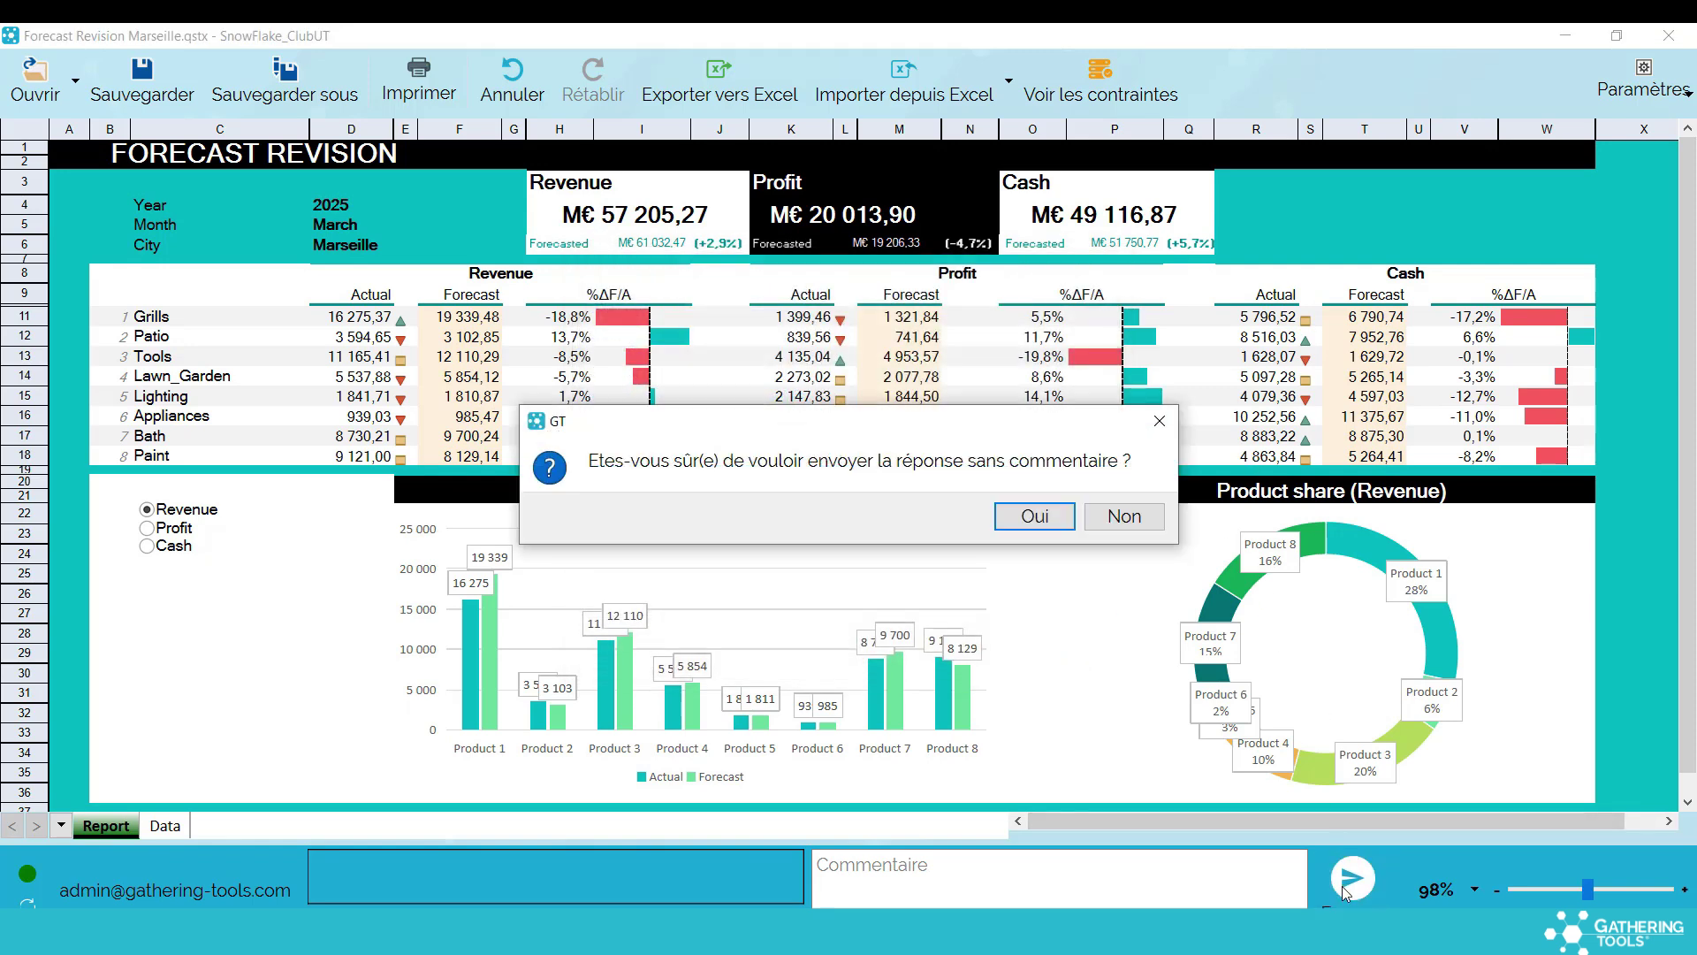
pyautogui.click(1060, 524)
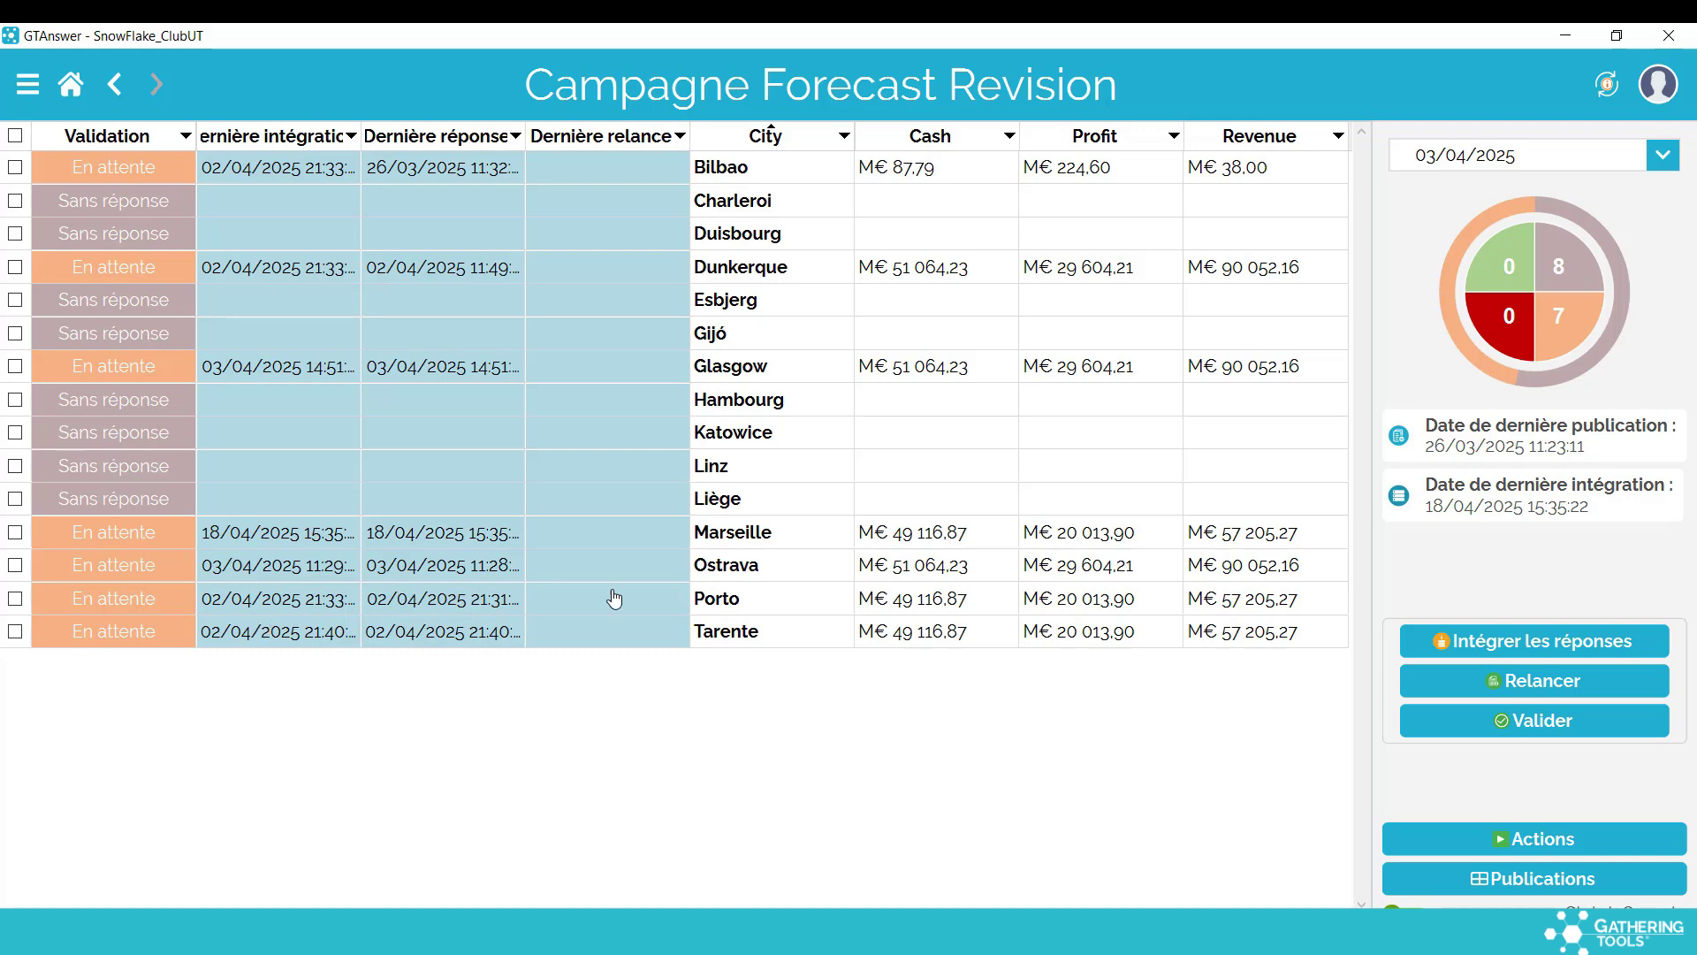
pyautogui.hotkey('alt', 'Tab')
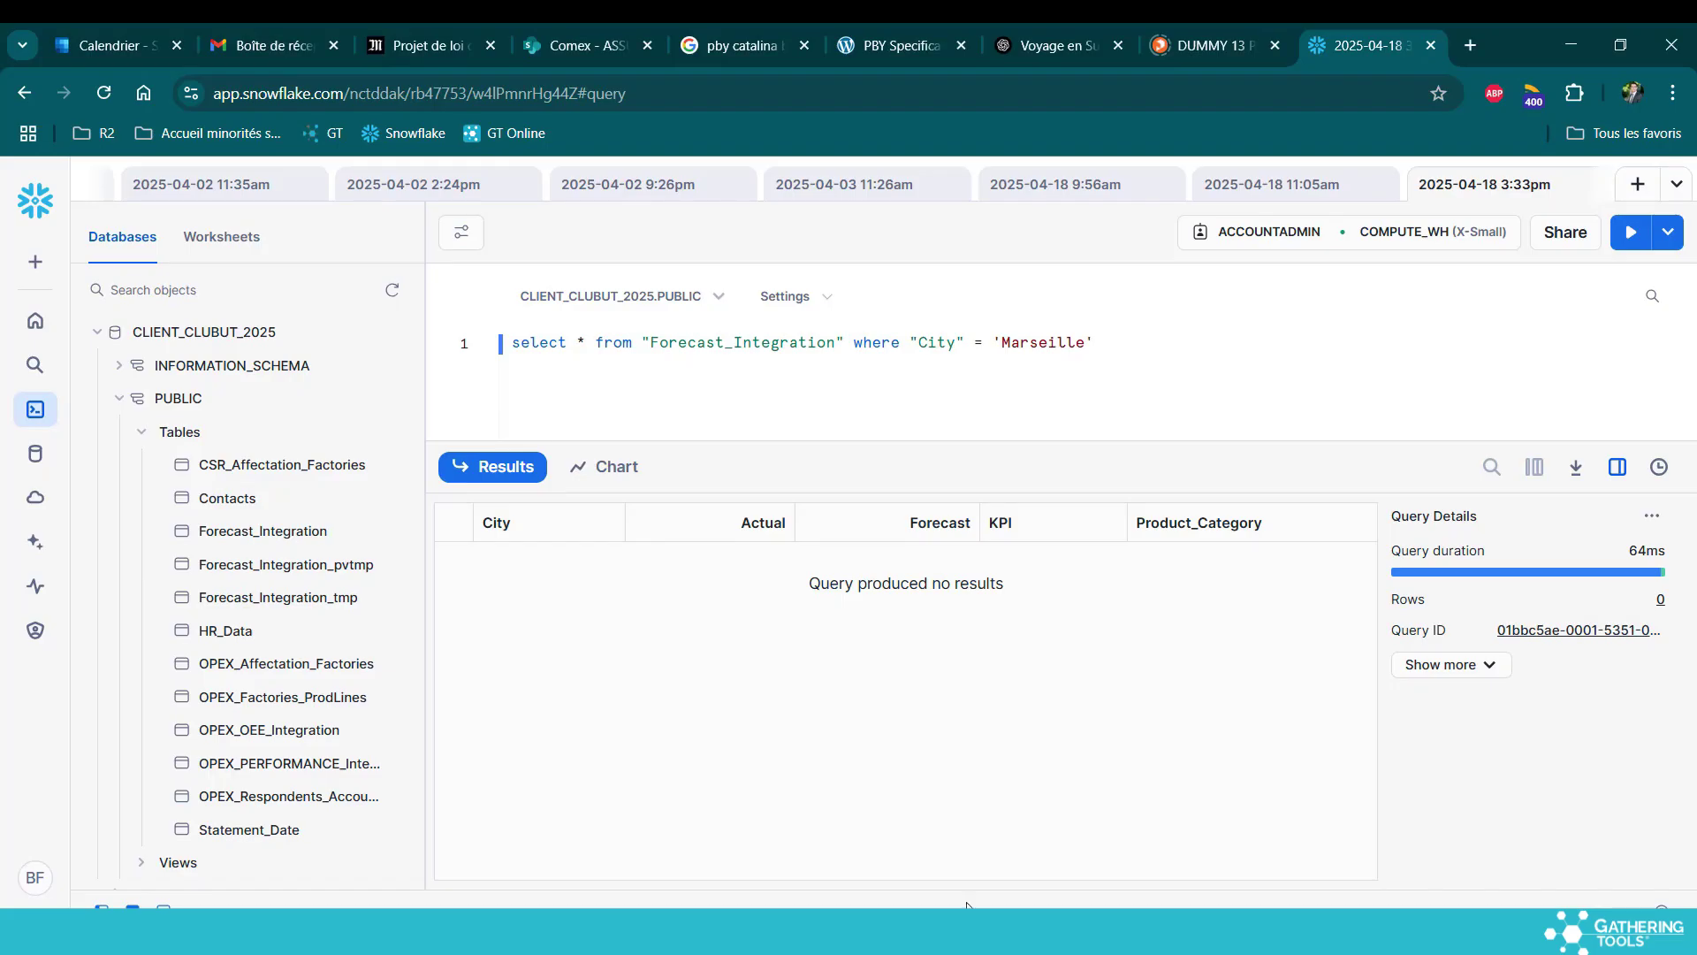
# Rerun the Forecast_Integration query filtered on Marseille with Ctrl+Enter
pyautogui.hotkey('ctrl', 'Return')
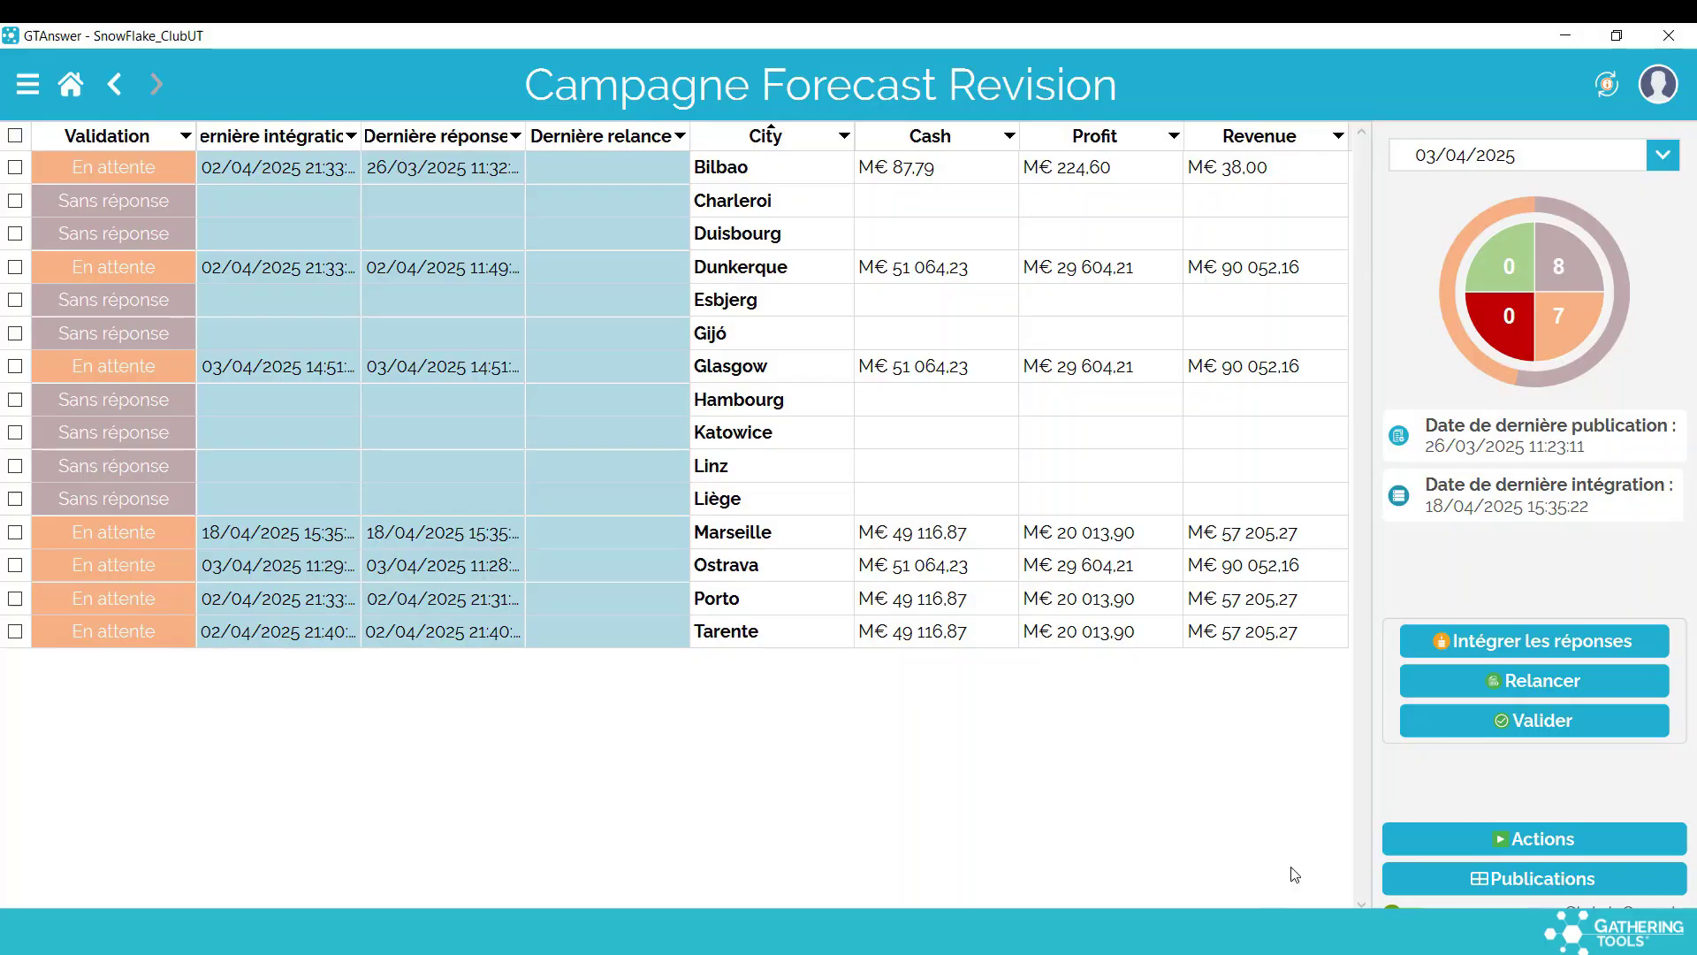
# Show Forecast Revision Integration's advanced pivot settings for Forecast_Integration: pivot on City, tmp and pvtmp tables
pyautogui.click(1407, 838)
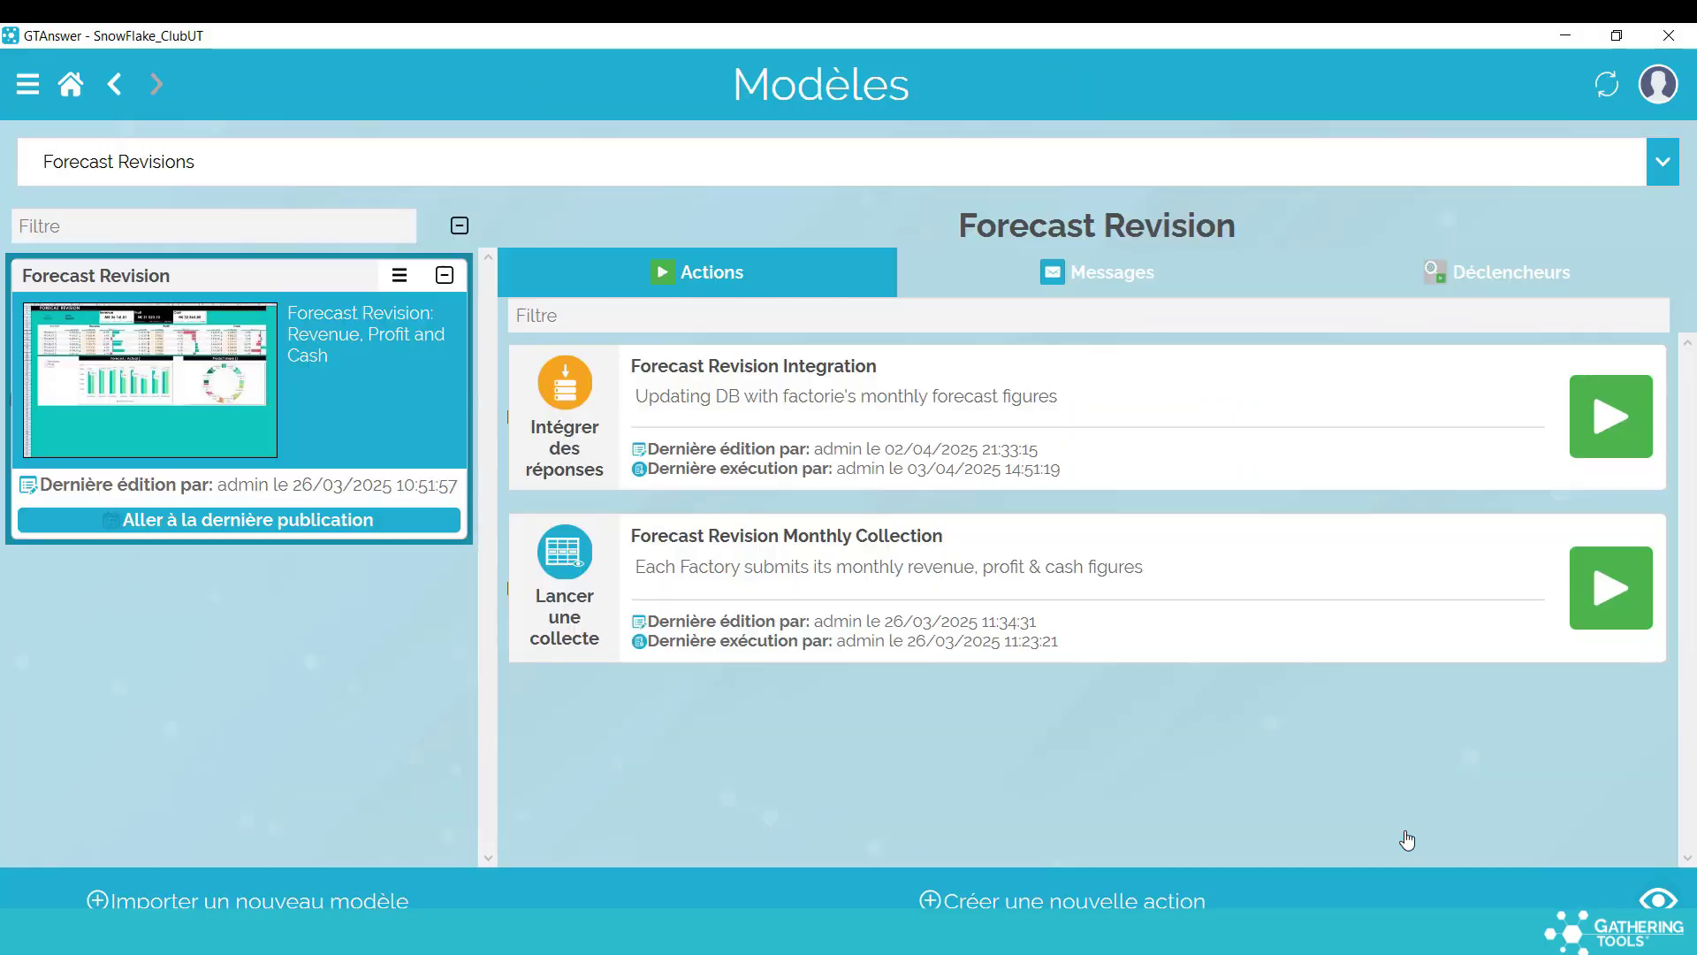
pyautogui.click(1192, 381)
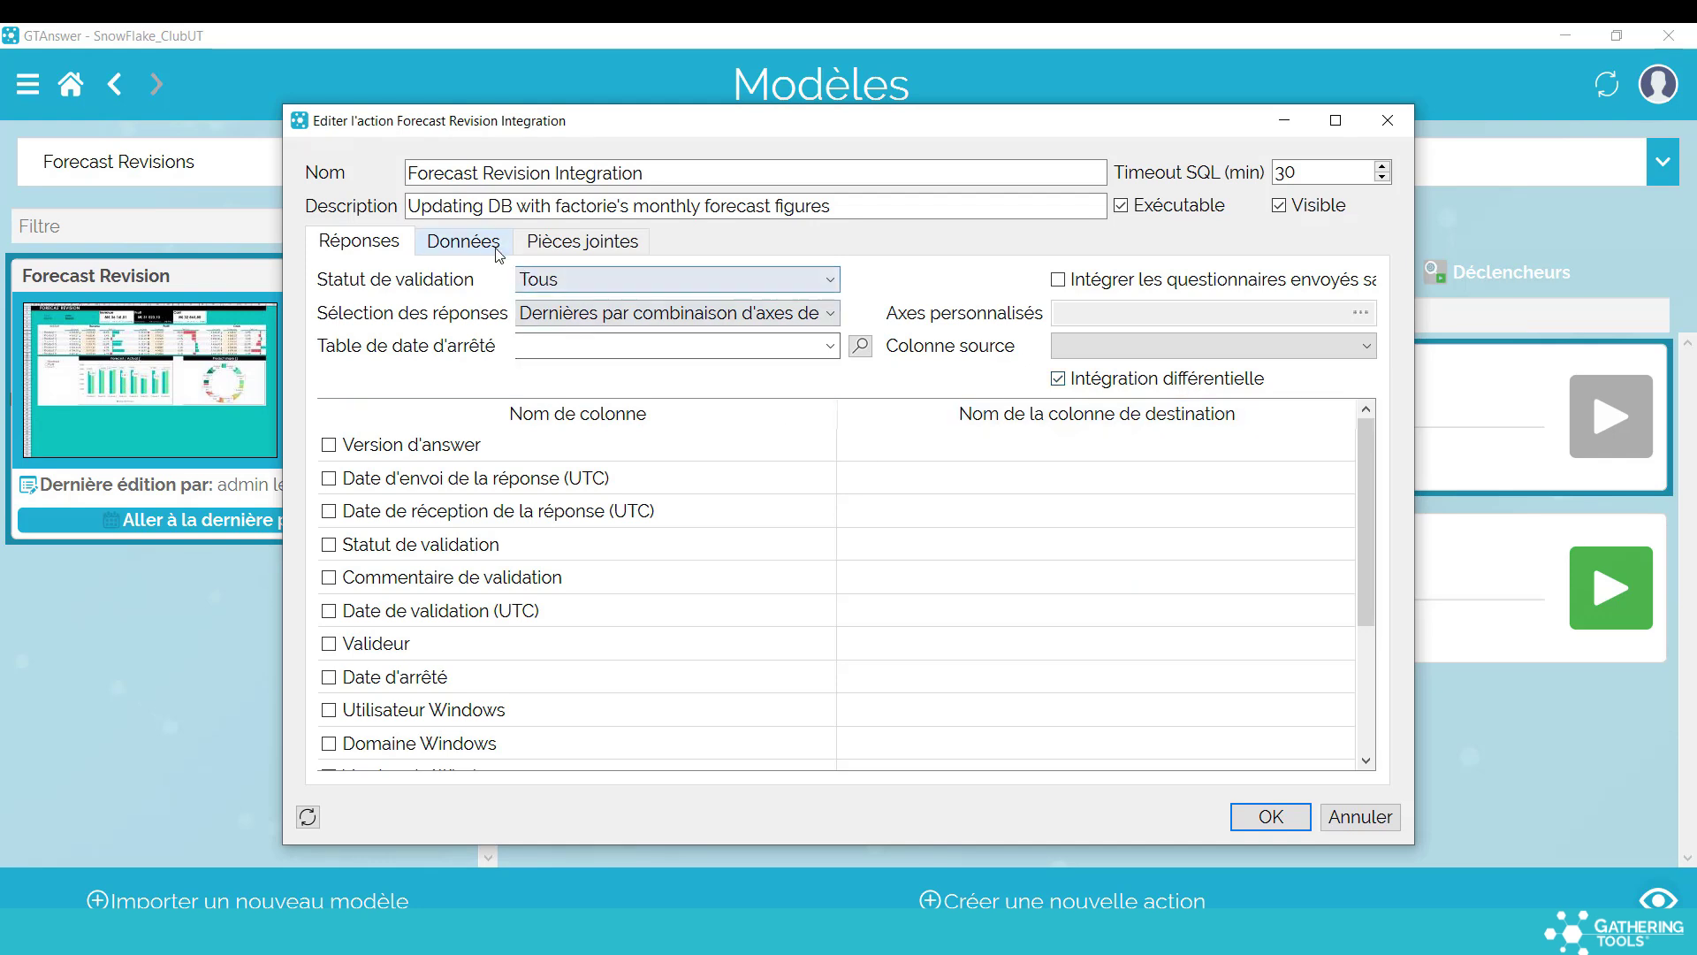
pyautogui.click(490, 248)
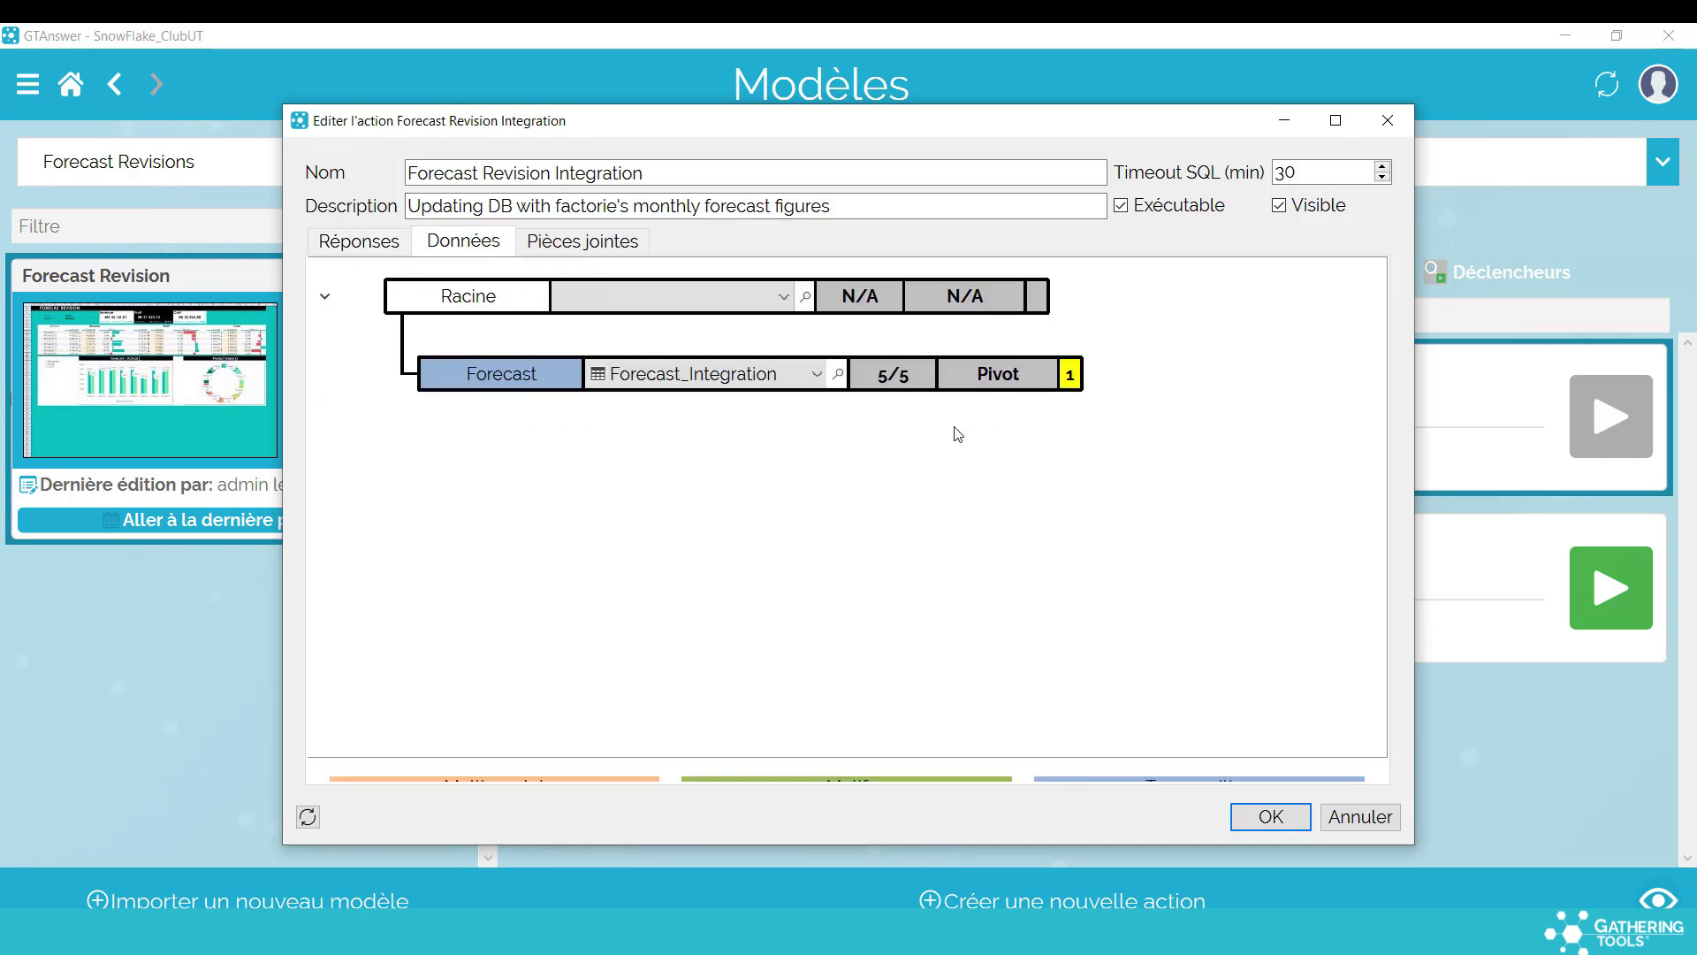
pyautogui.click(994, 387)
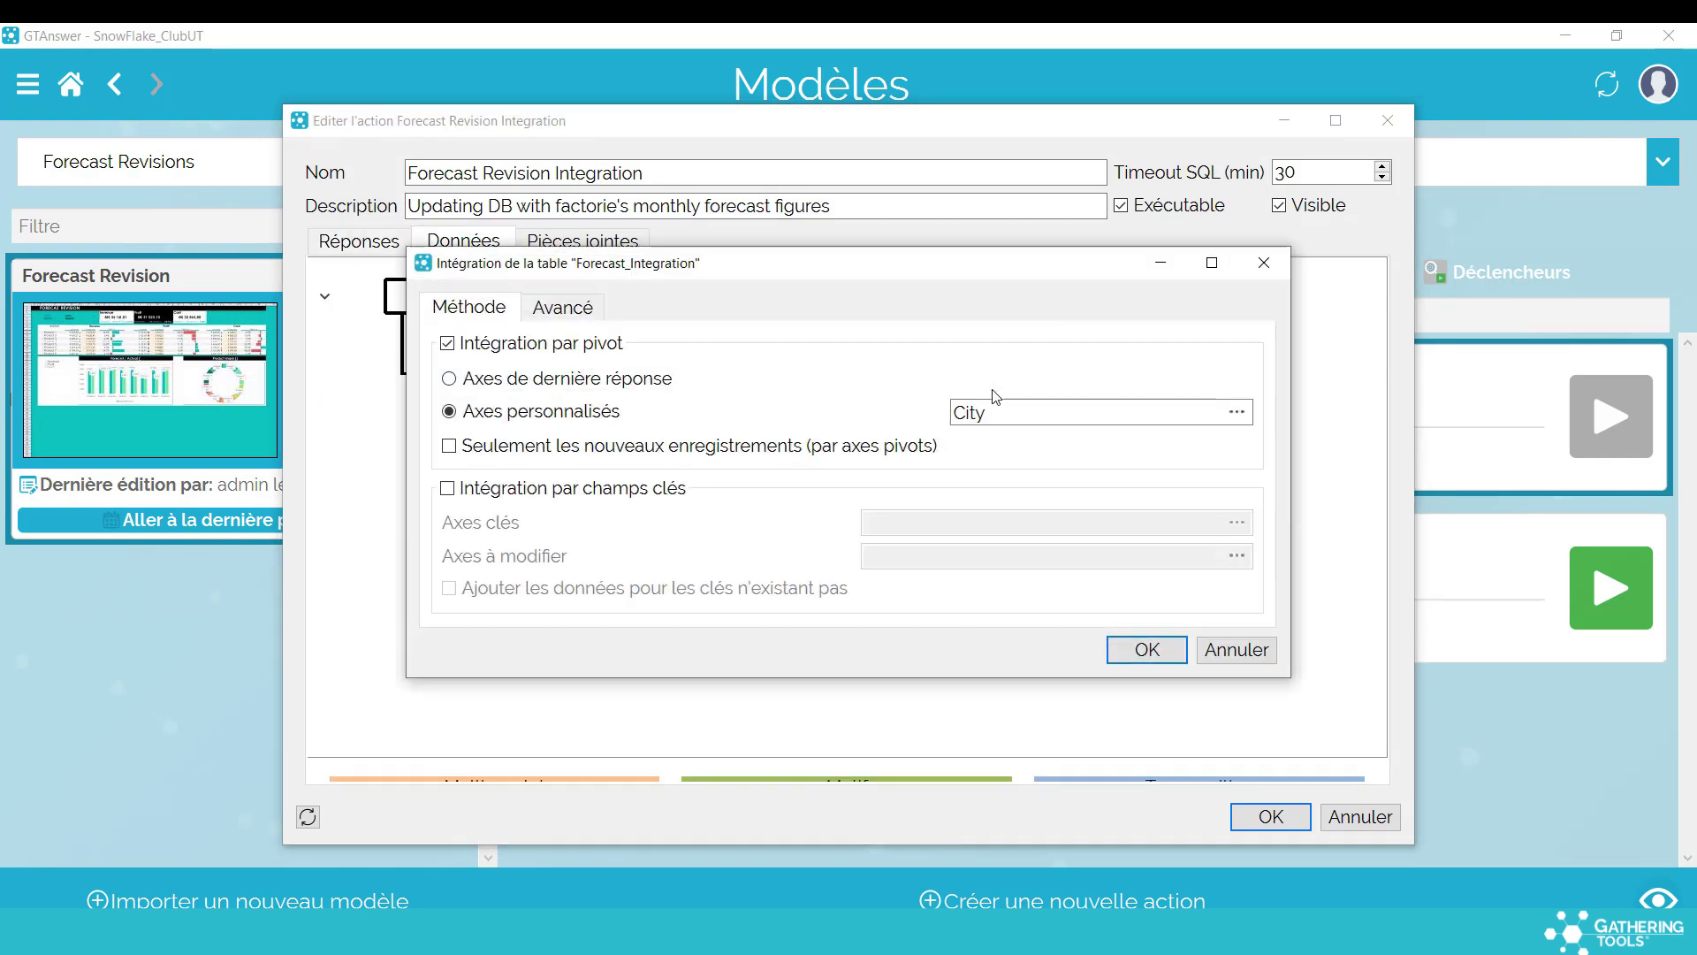
pyautogui.click(587, 311)
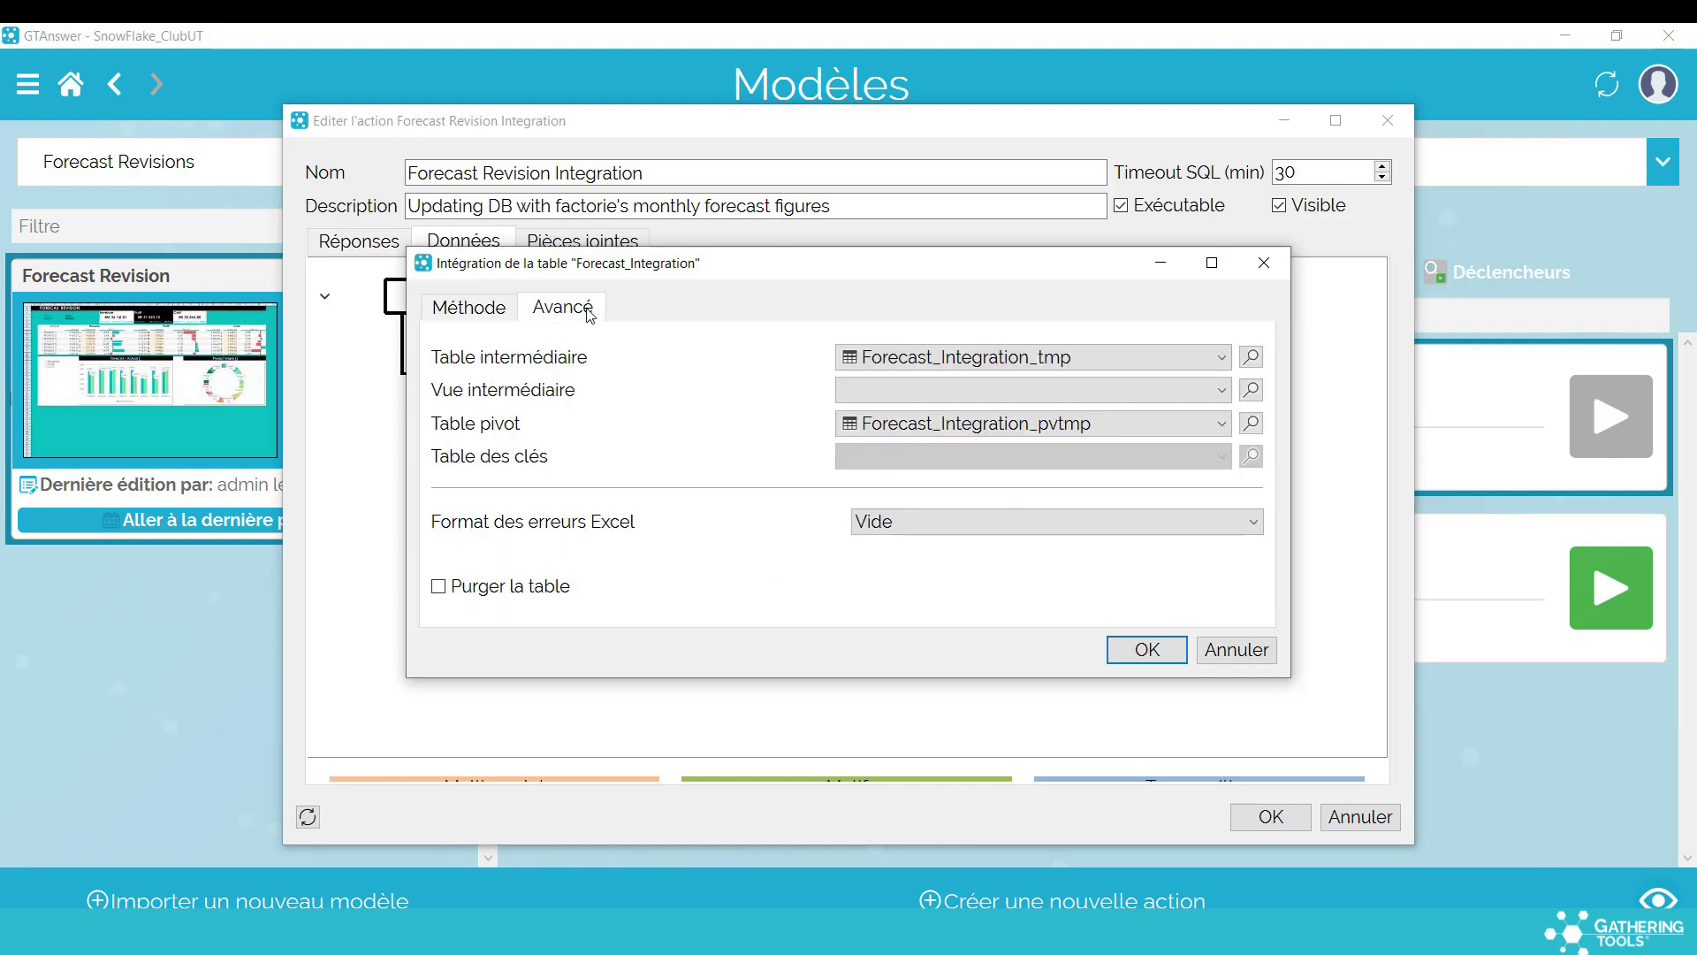